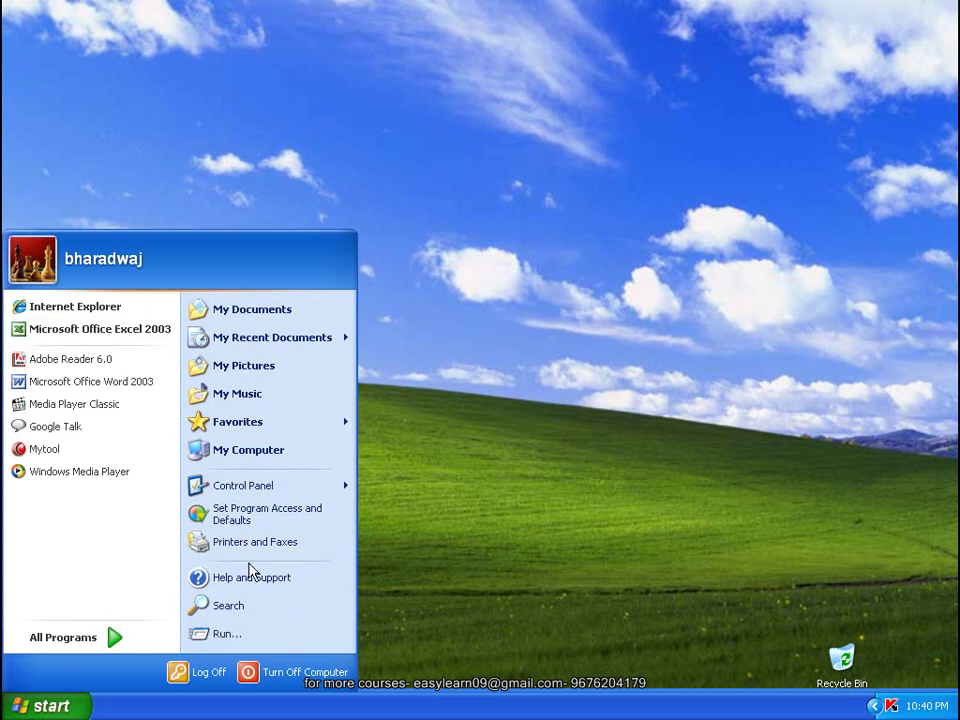
Show the My Computer icon on the desktop using its Start menu entry's options
{"action": "left_click", "coordinate": [514, 368]}
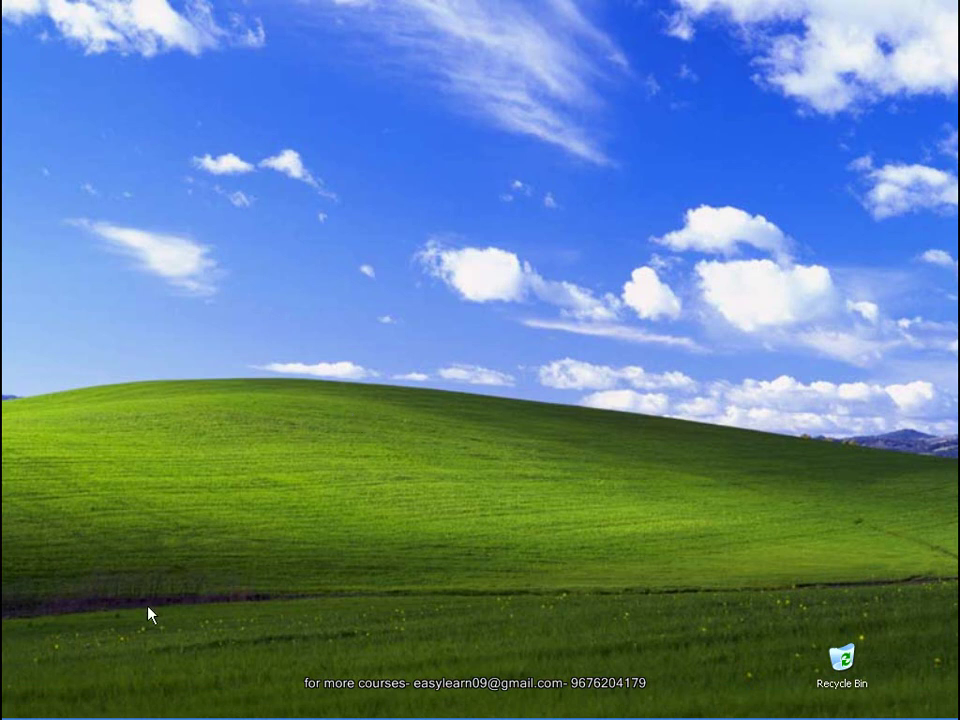
{"action": "left_click", "coordinate": [40, 706]}
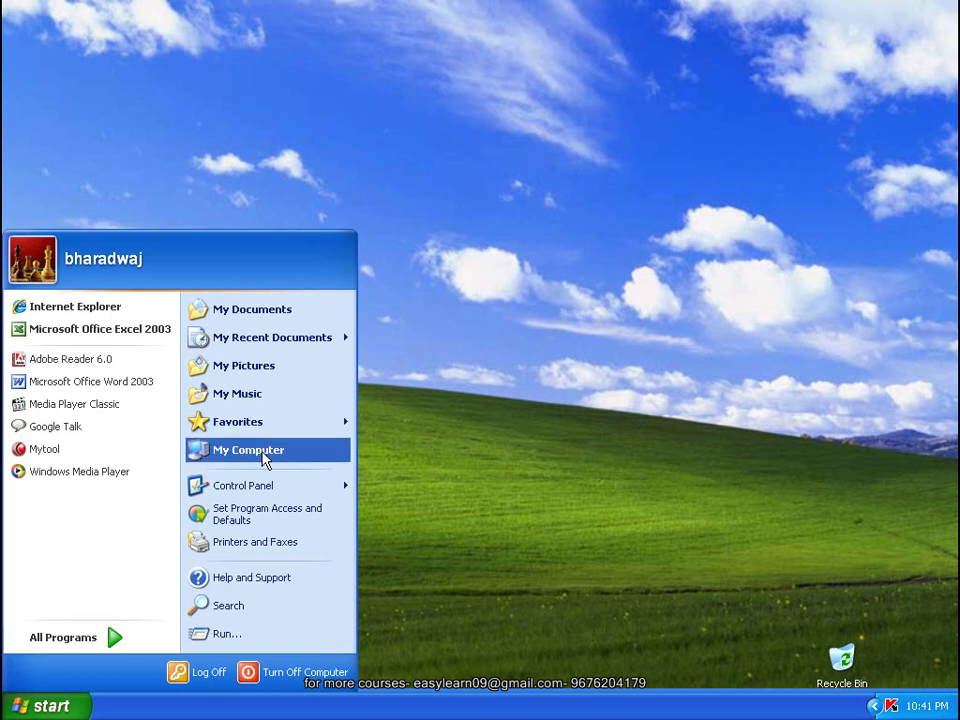
{"action": "right_click", "coordinate": [265, 457]}
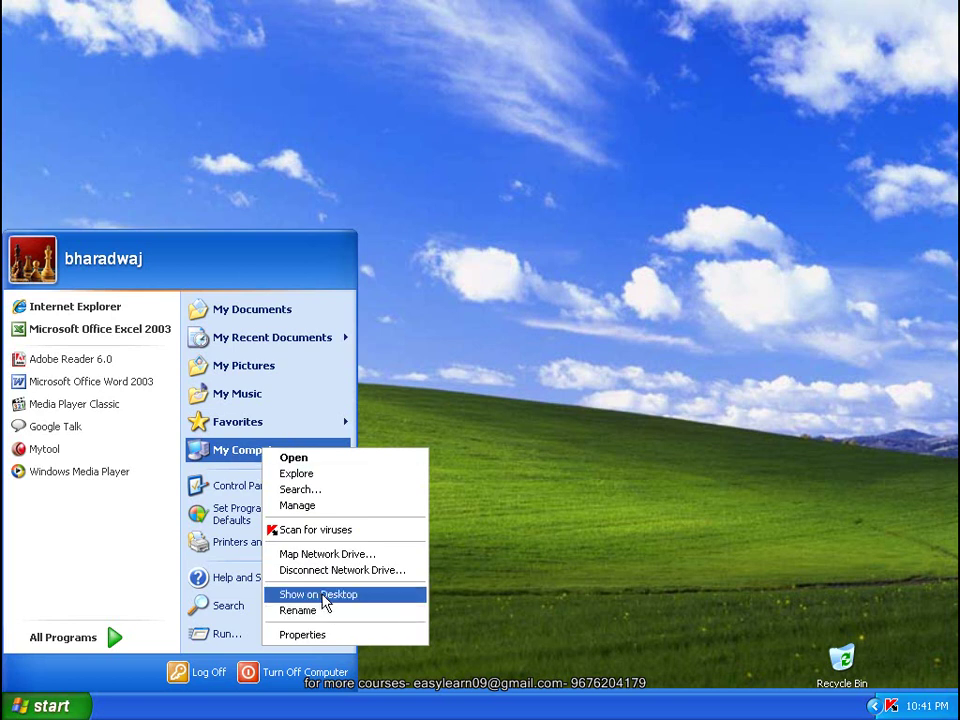
{"action": "left_click", "coordinate": [325, 596]}
{"action": "left_click", "coordinate": [76, 64]}
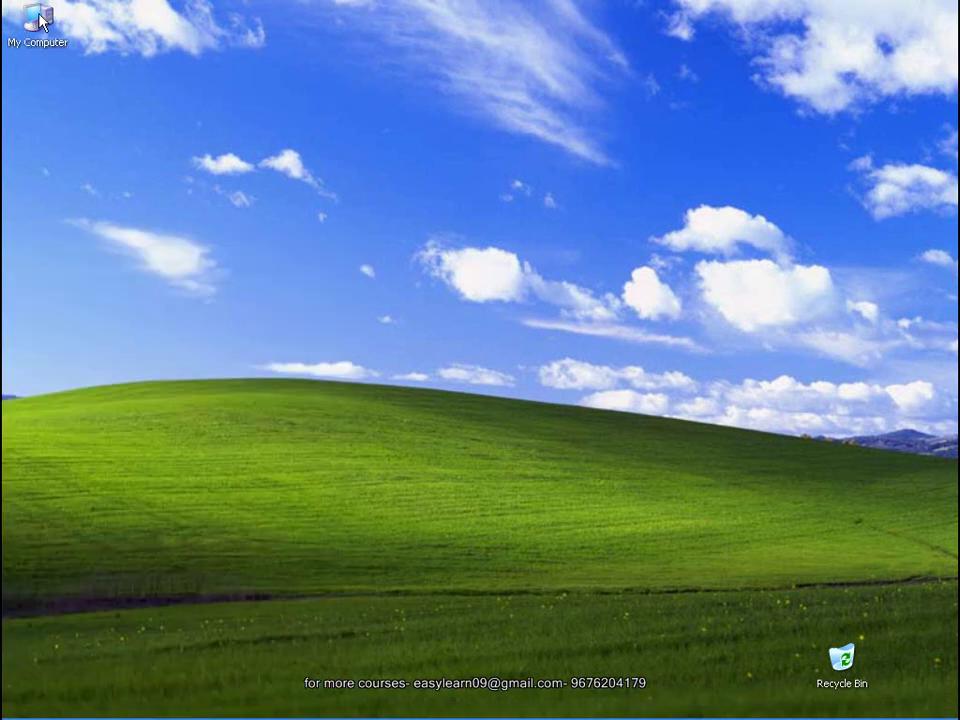
Turn off Show on Desktop for My Computer to remove its icon from the desktop
{"action": "left_click", "coordinate": [42, 708]}
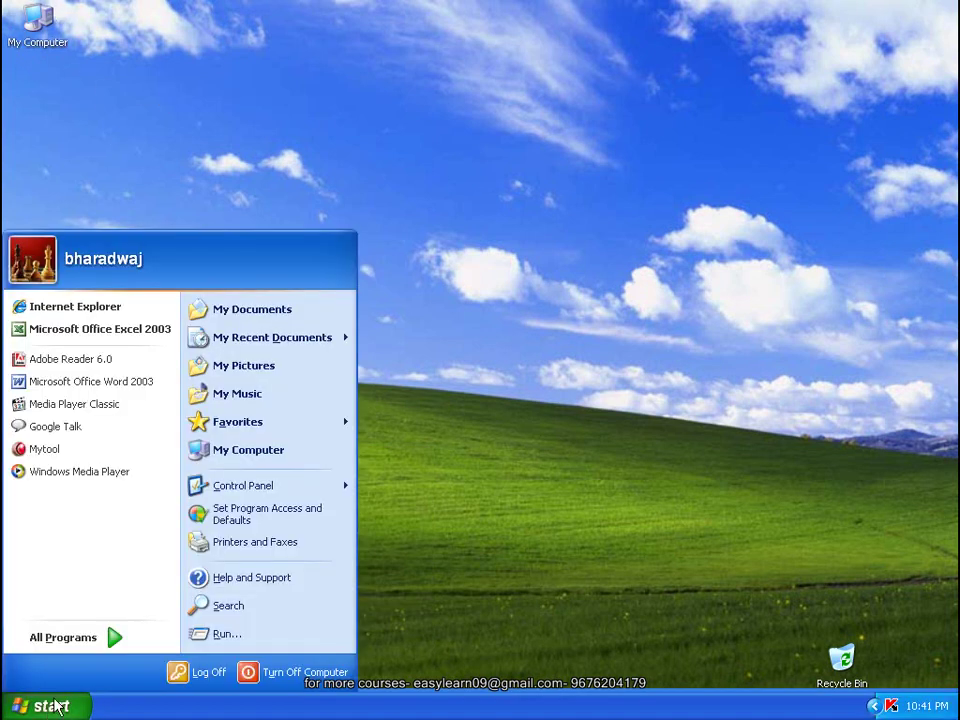
{"action": "right_click", "coordinate": [270, 452]}
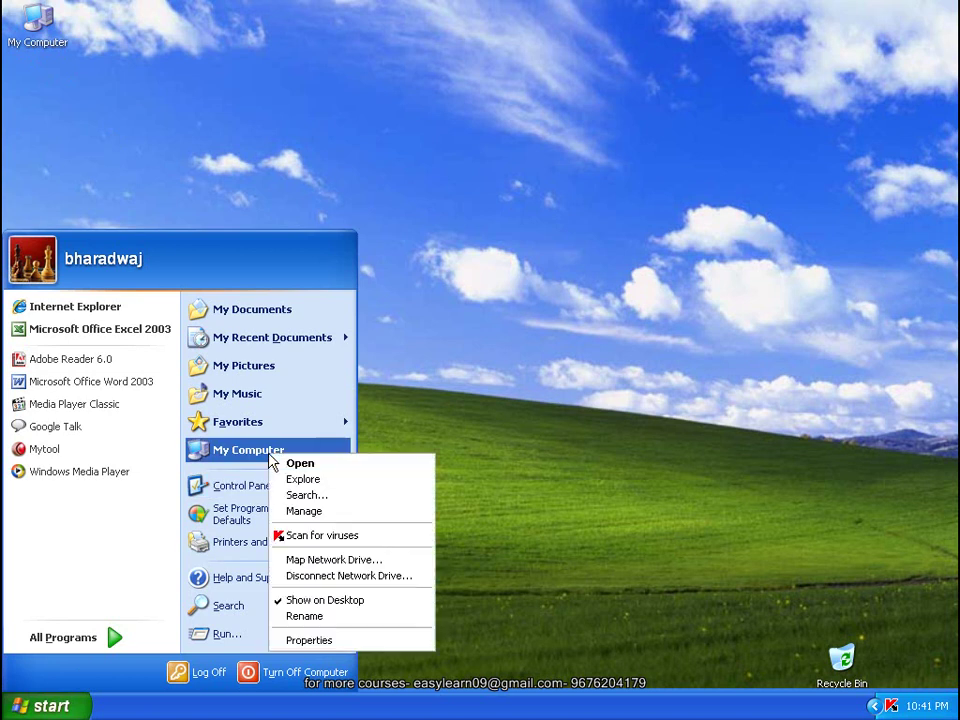
{"action": "left_click", "coordinate": [320, 603]}
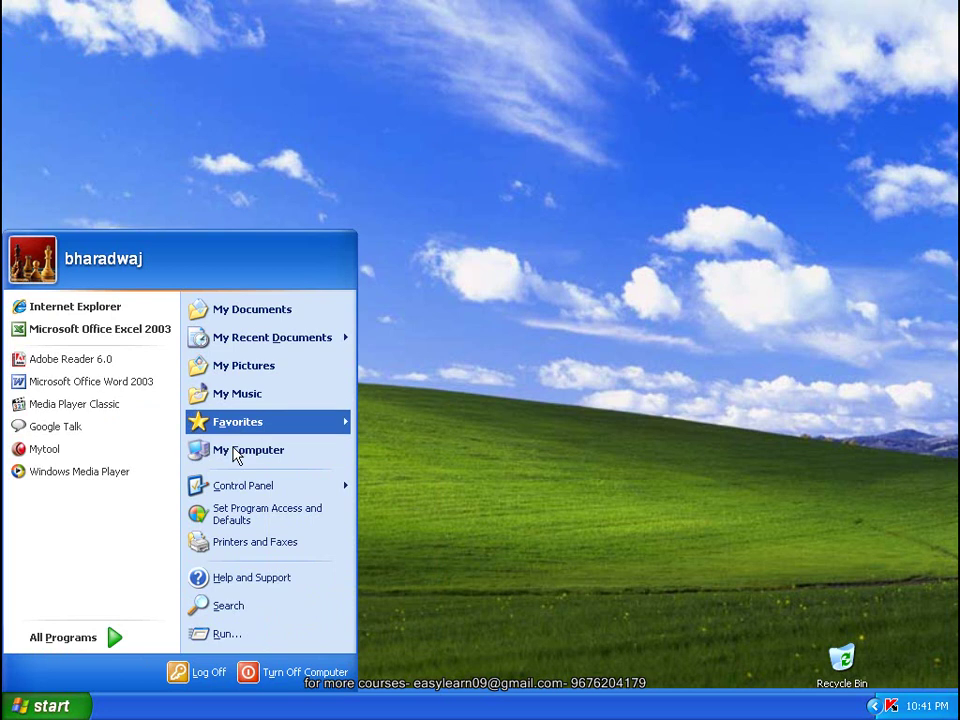
{"action": "right_click", "coordinate": [250, 312]}
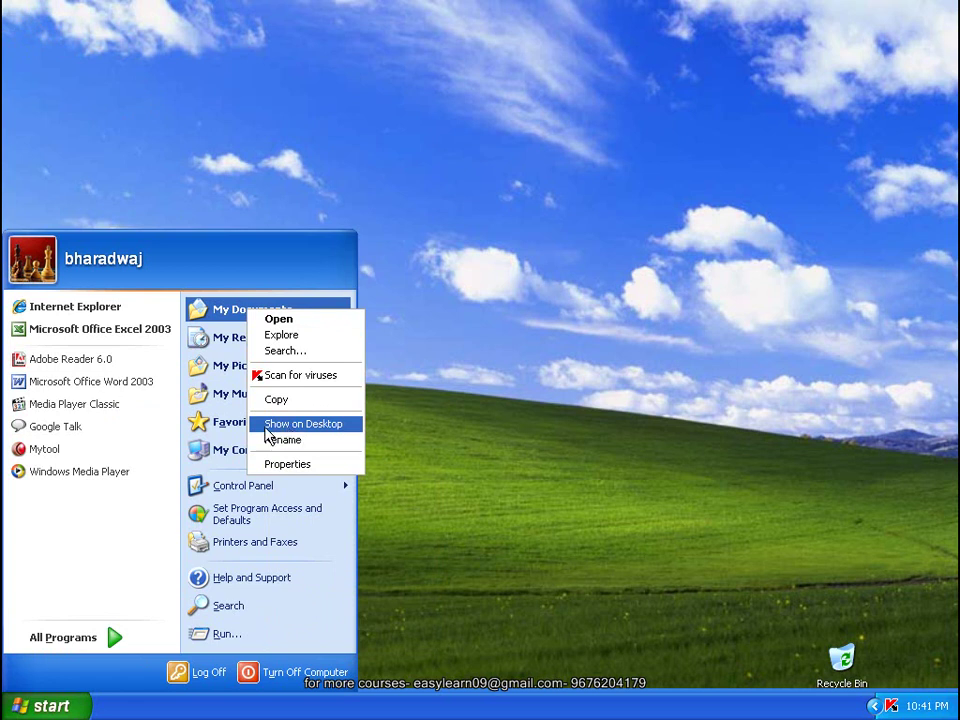
{"action": "left_click", "coordinate": [360, 193]}
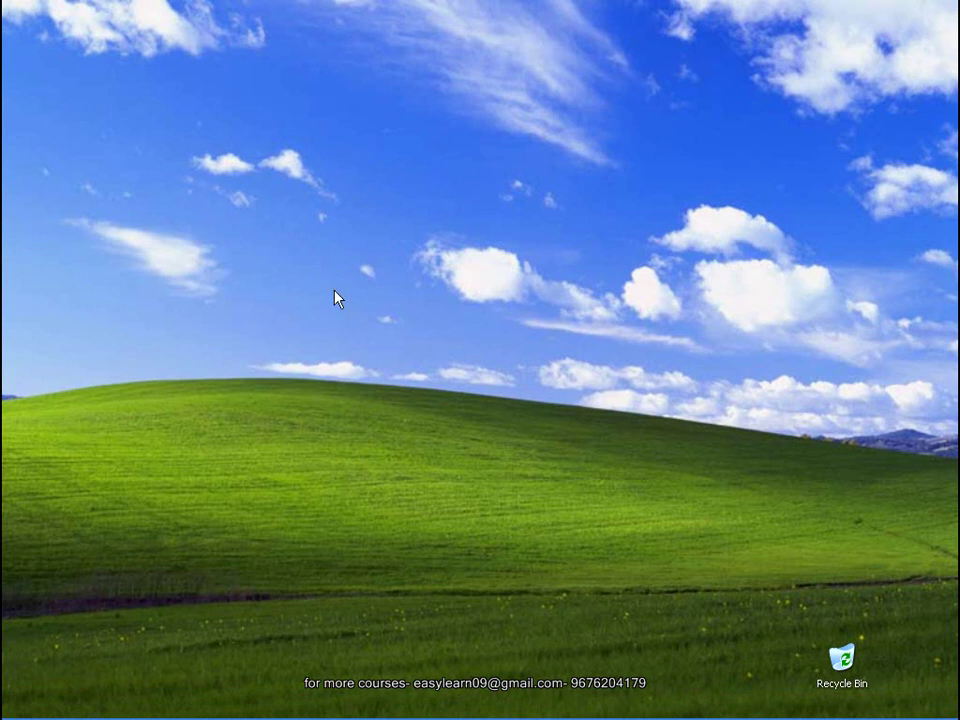
{"action": "left_click", "coordinate": [60, 705]}
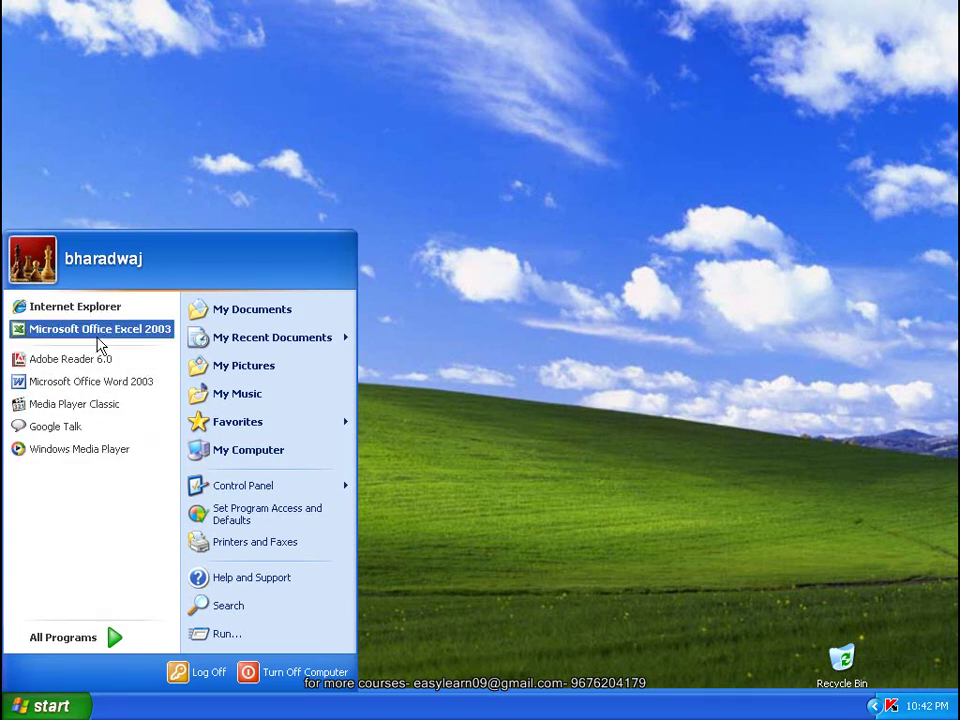
{"action": "left_click", "coordinate": [155, 336]}
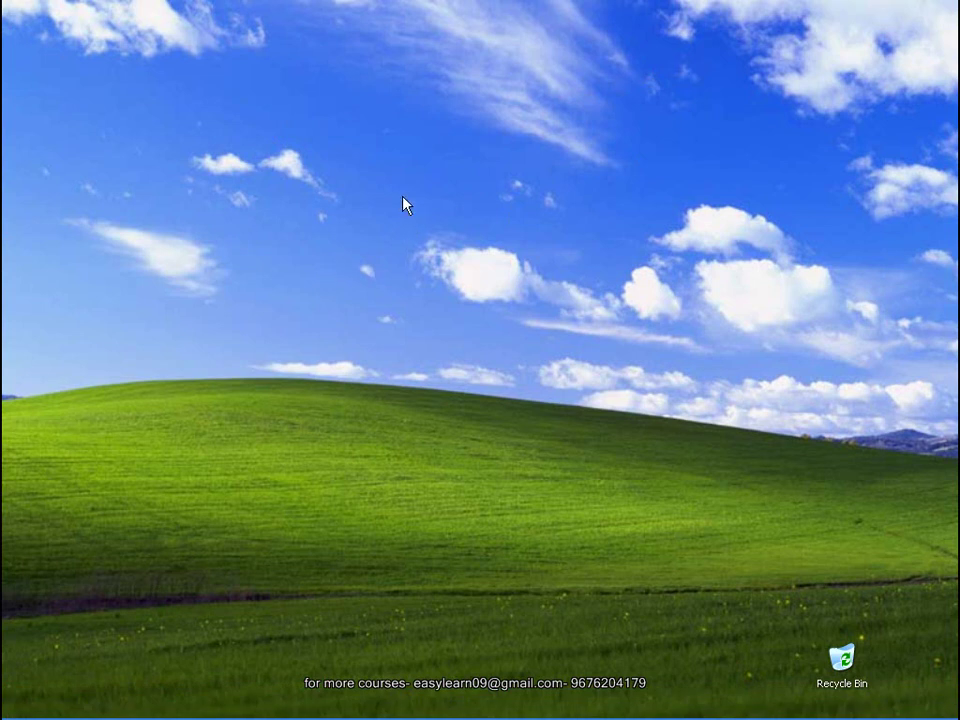
Create a new folder with the default name on the desktop and pin it to the Start menu
{"action": "right_click", "coordinate": [390, 160]}
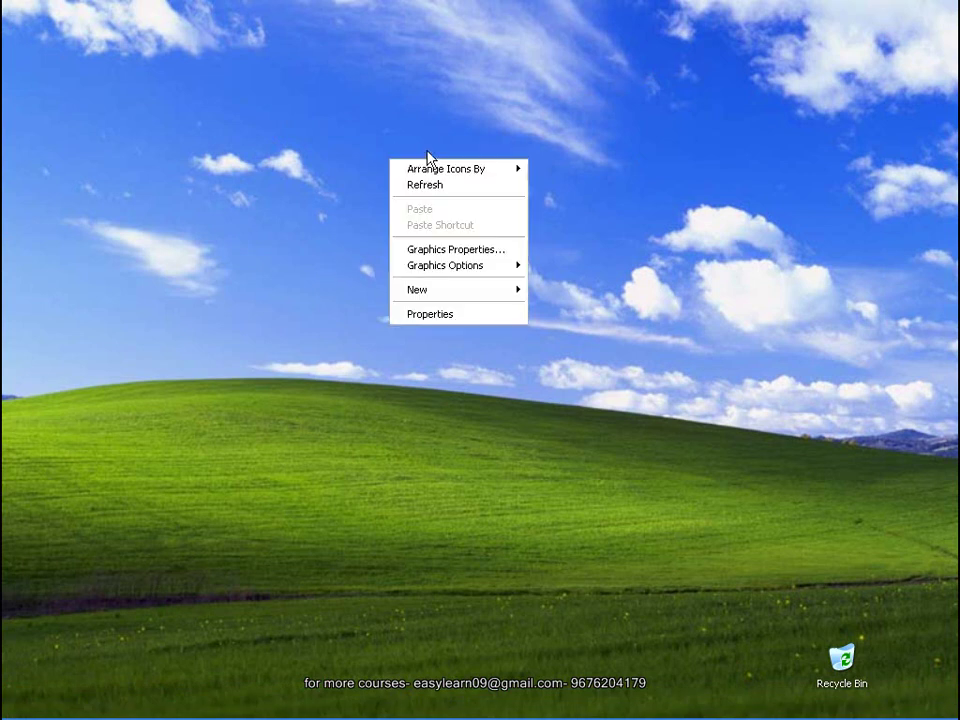
{"action": "mouse_move", "coordinate": [460, 292]}
{"action": "left_click", "coordinate": [572, 294]}
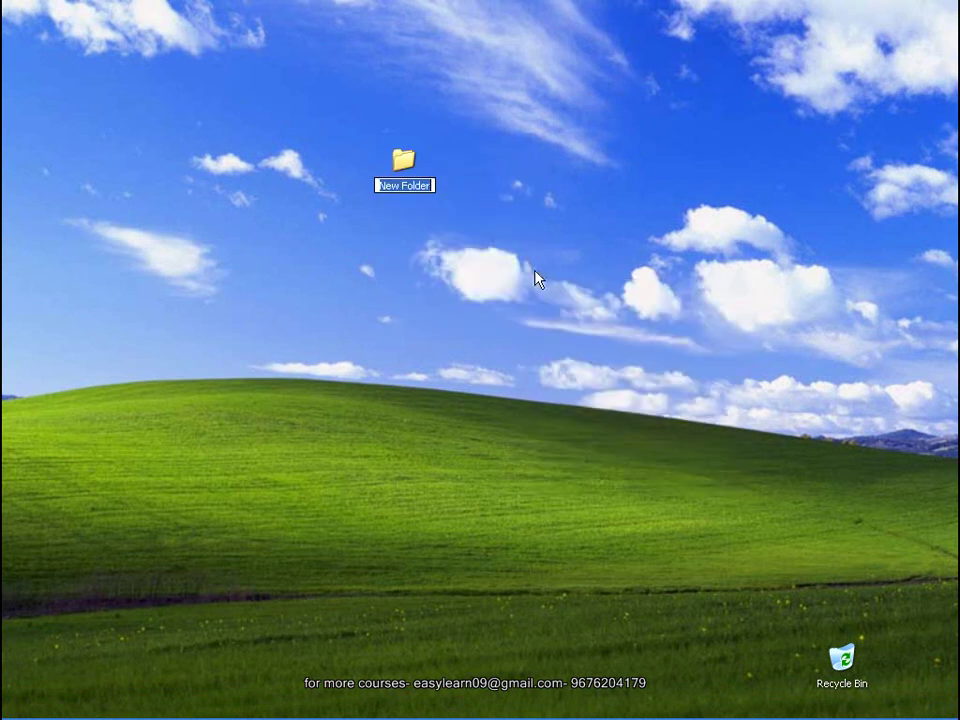
{"action": "left_click", "coordinate": [291, 340]}
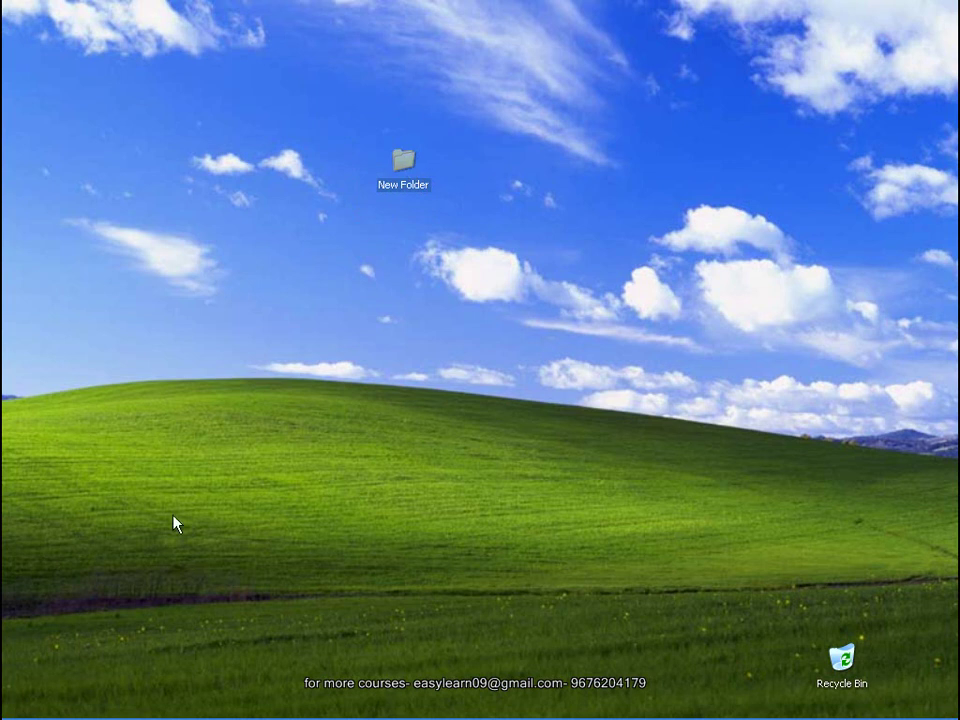
{"action": "left_click", "coordinate": [62, 706]}
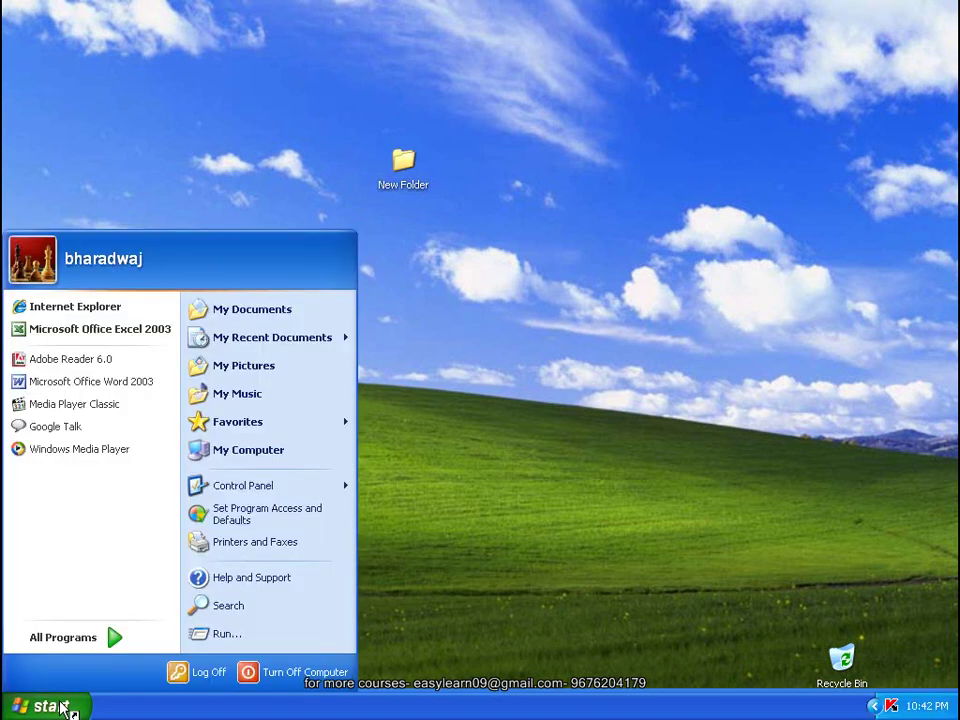
{"action": "left_click_drag", "start_coordinate": [62, 706], "coordinate": [47, 705]}
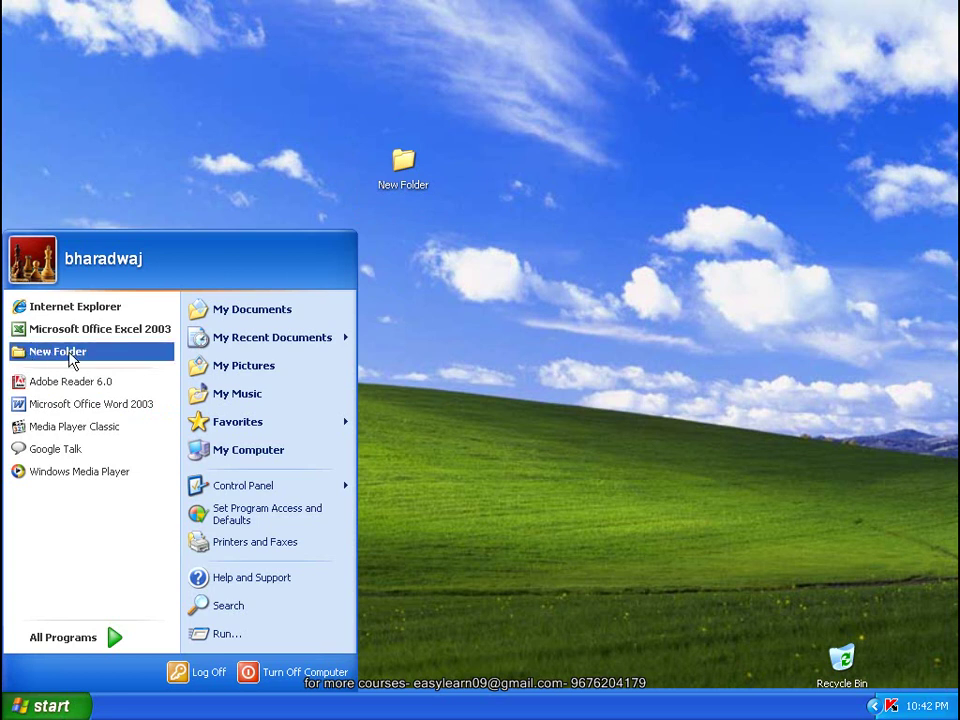
Remove the pinned New Folder entry from the Start menu list and close the menu
{"action": "right_click", "coordinate": [72, 361]}
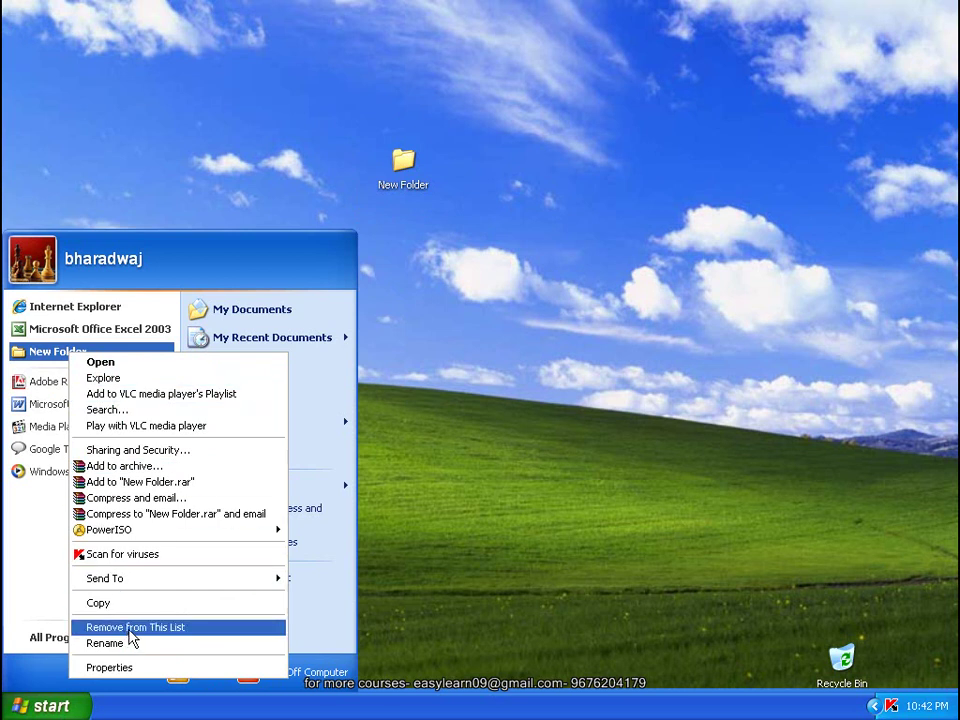
{"action": "left_click", "coordinate": [130, 629]}
{"action": "left_click", "coordinate": [460, 270]}
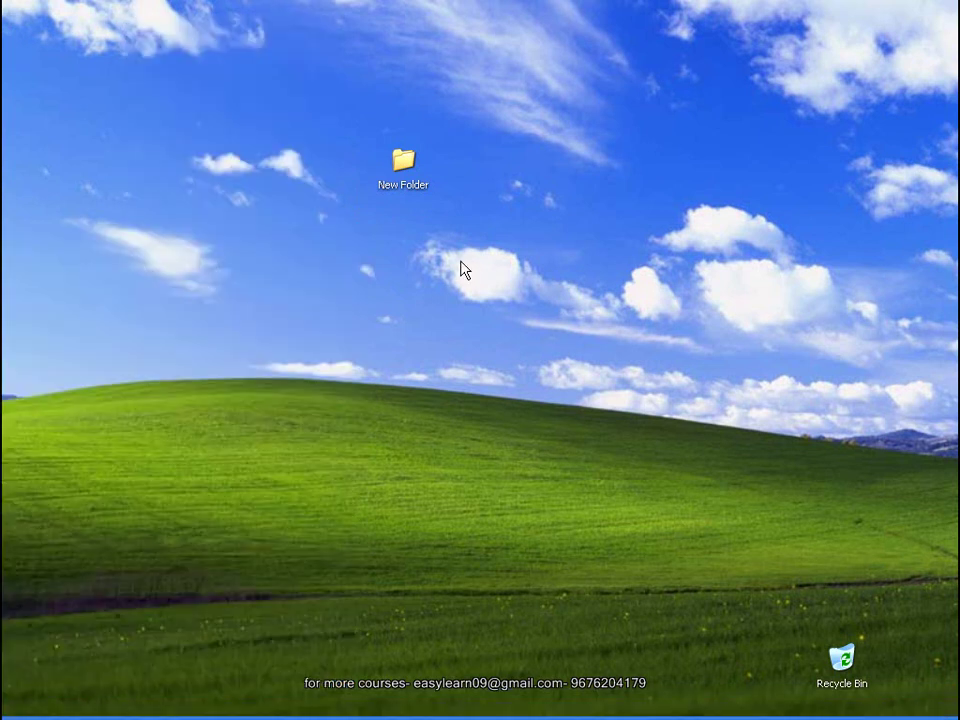
Delete New Folder from the desktop to the Recycle Bin and refresh the desktop
{"action": "left_click_drag", "start_coordinate": [352, 115], "coordinate": [463, 309]}
{"action": "key", "text": "Delete"}
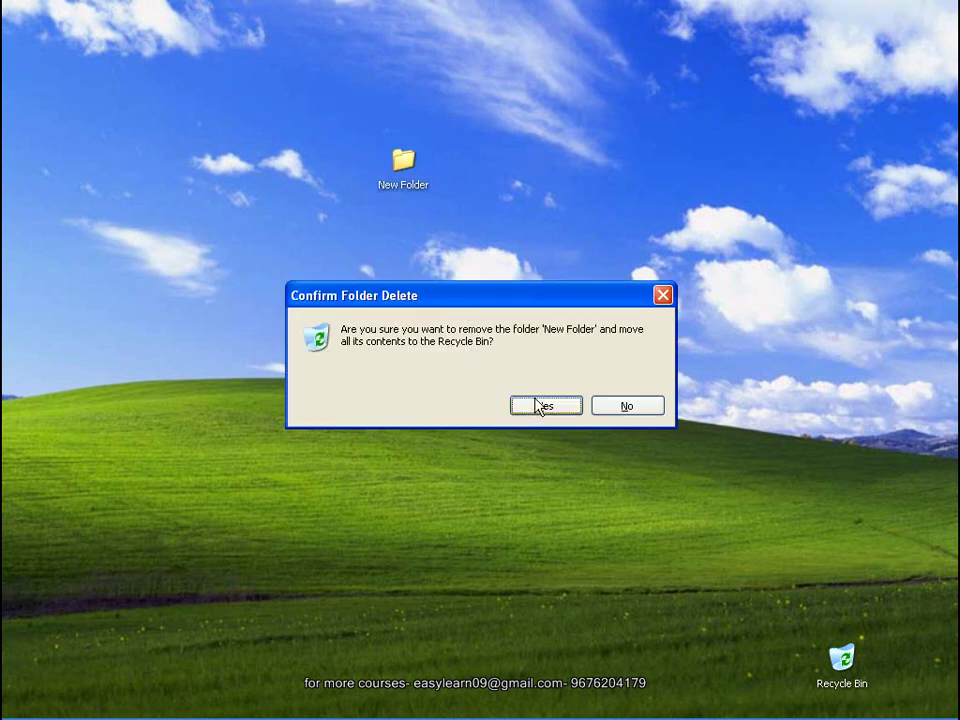
{"action": "left_click", "coordinate": [546, 404]}
{"action": "right_click", "coordinate": [338, 113]}
{"action": "left_click", "coordinate": [385, 132]}
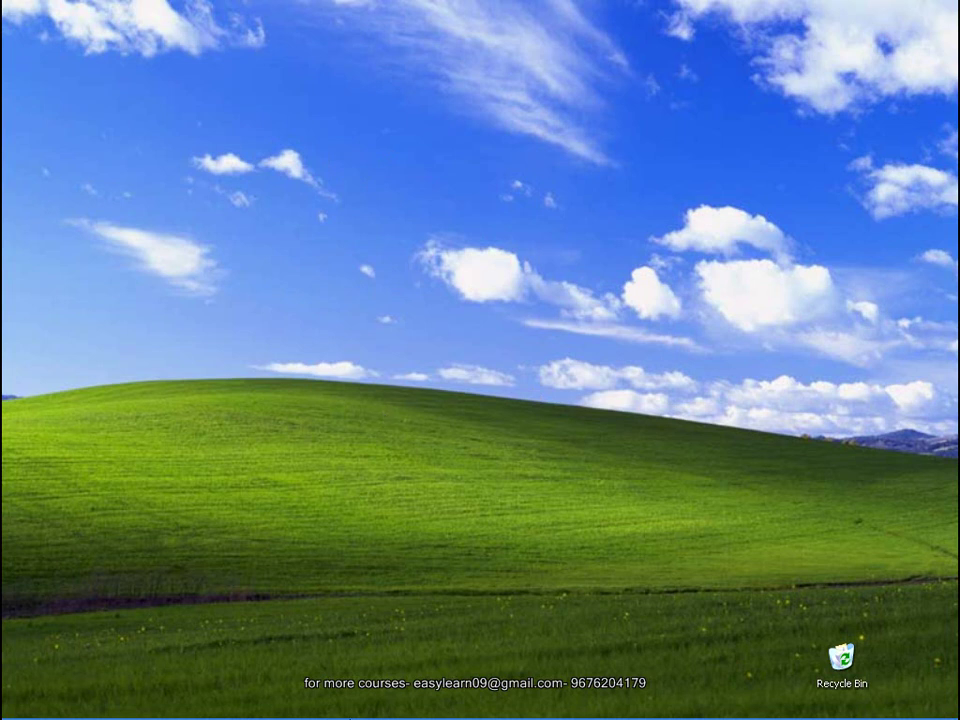
Switch the Start menu style to Classic Start menu in the Taskbar and Start Menu Properties and apply the change
{"action": "right_click", "coordinate": [213, 708]}
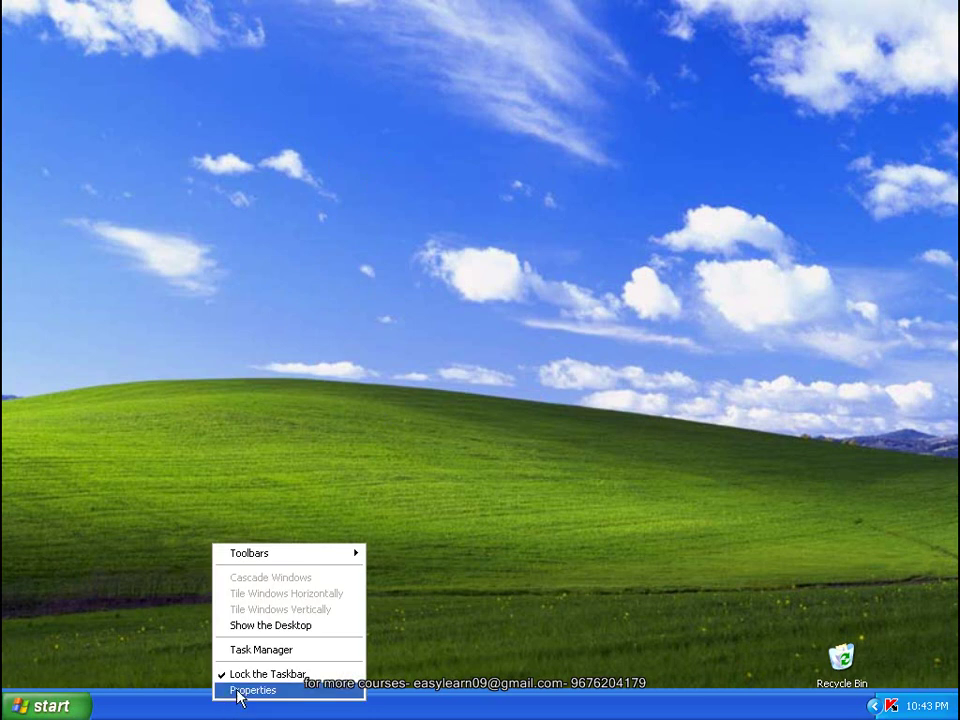
{"action": "left_click", "coordinate": [236, 693]}
{"action": "left_click_drag", "start_coordinate": [232, 314], "coordinate": [279, 249]}
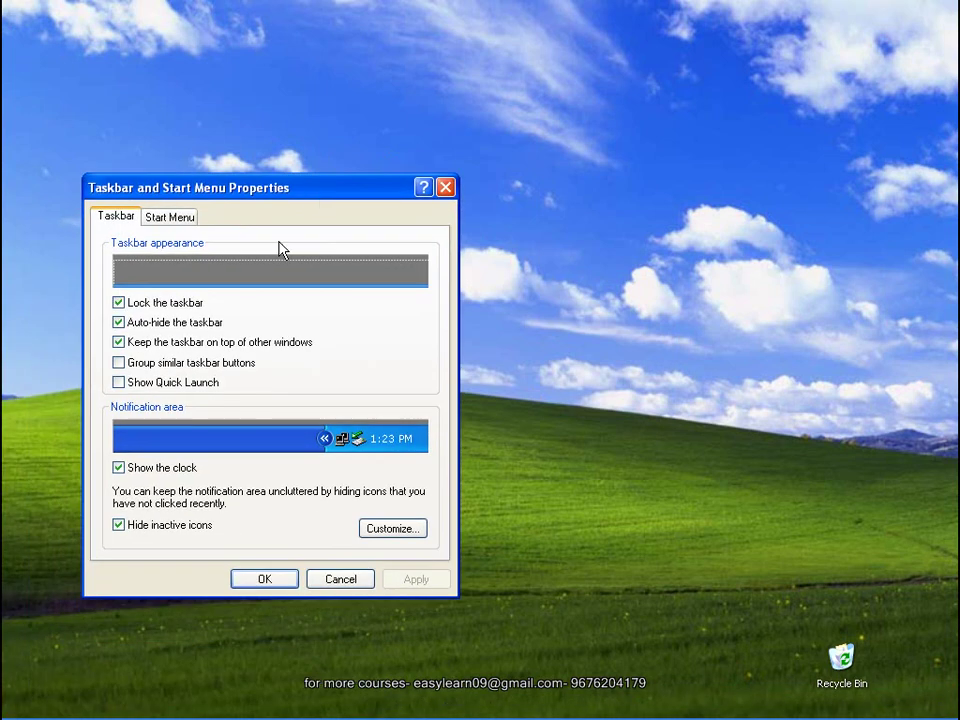
{"action": "left_click", "coordinate": [167, 220]}
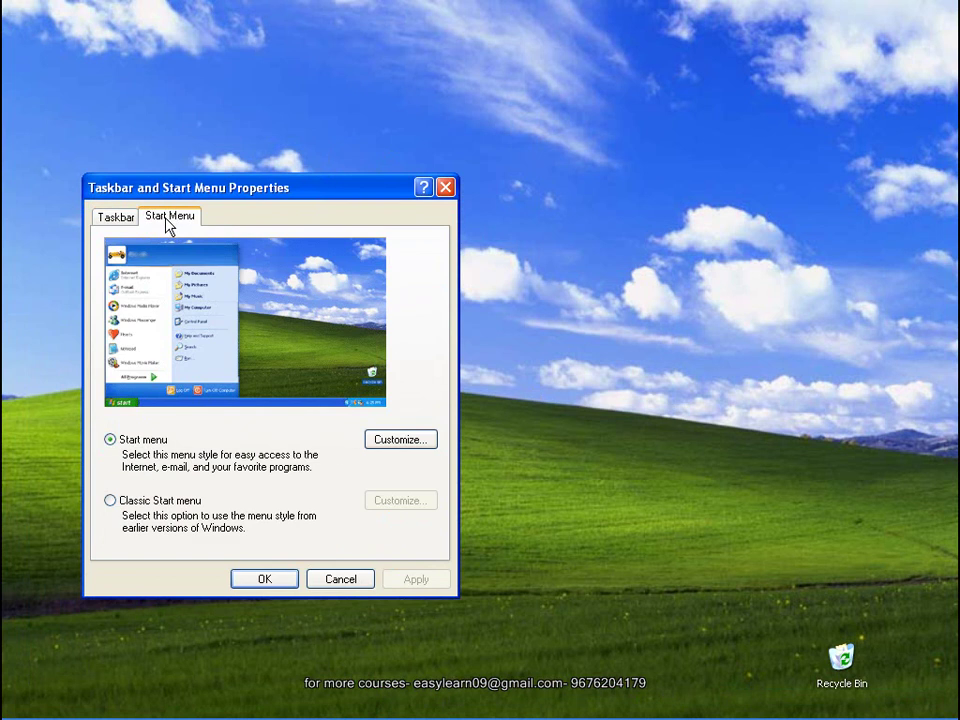
{"action": "left_click", "coordinate": [111, 503]}
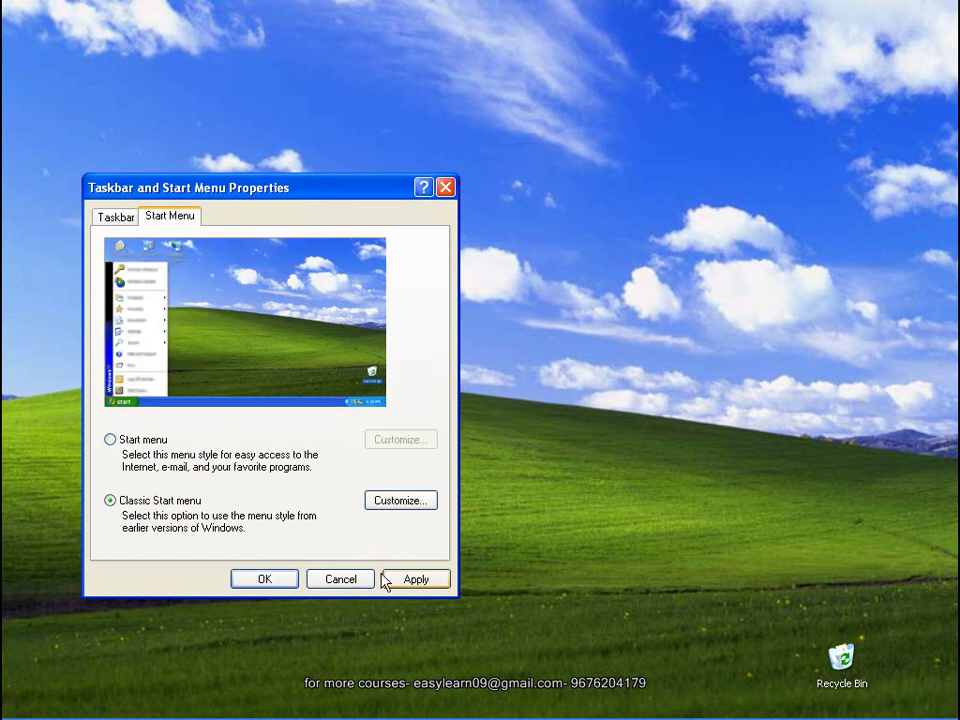
{"action": "left_click", "coordinate": [416, 578]}
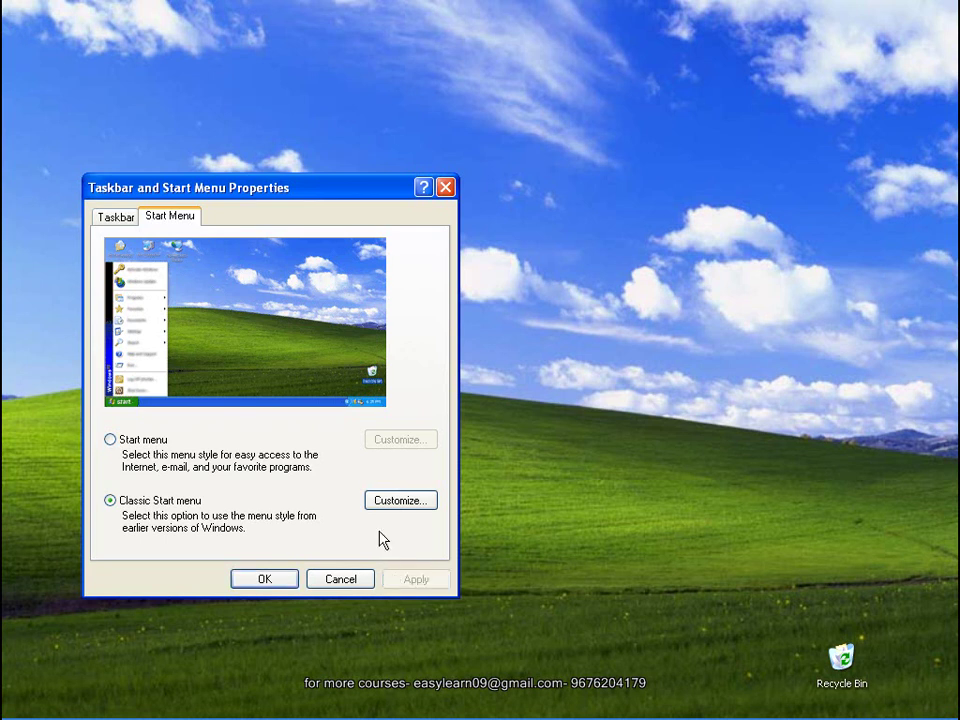
{"action": "left_click", "coordinate": [262, 579]}
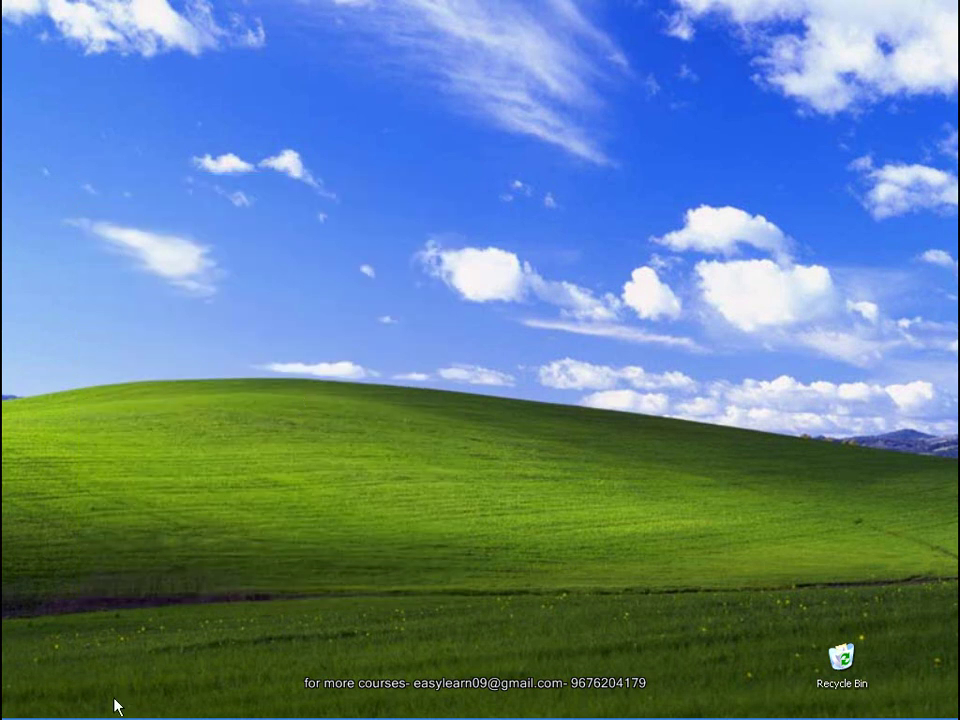
Examine the entries of the classic-style Start menu and close it
{"action": "mouse_move", "coordinate": [81, 710]}
{"action": "left_click", "coordinate": [50, 706]}
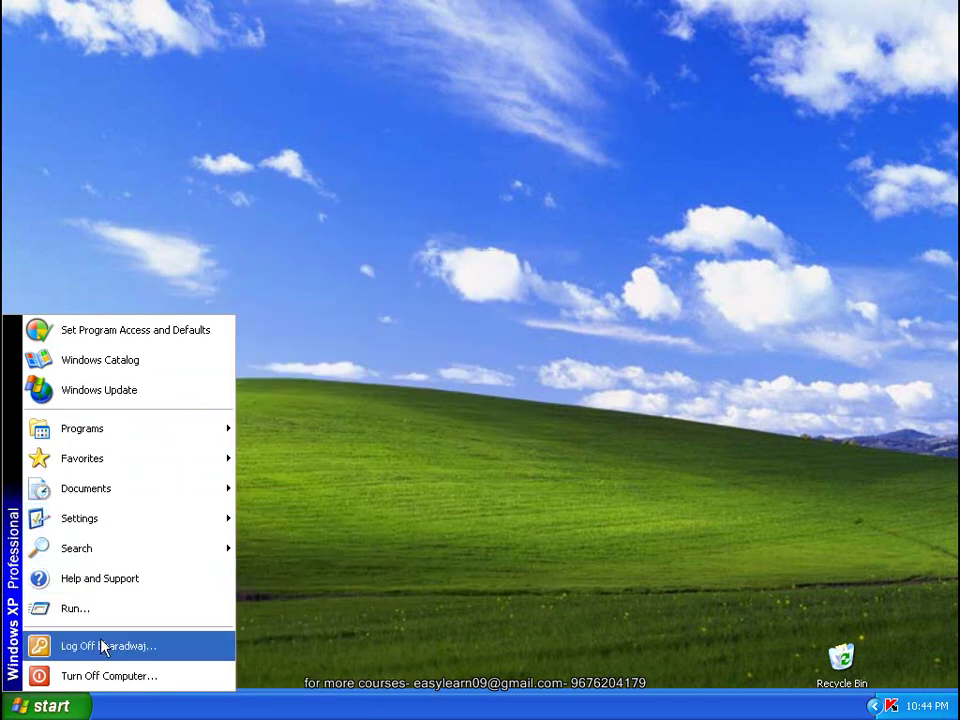
{"action": "left_click", "coordinate": [400, 560]}
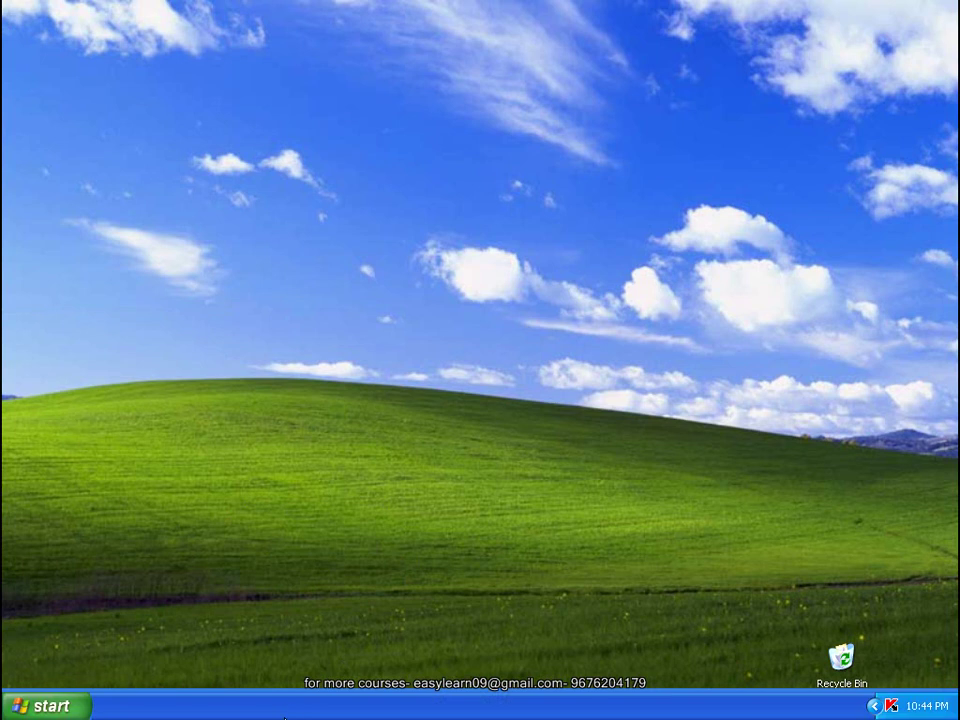
Open the customization options for the Classic Start menu from the Taskbar and Start Menu Properties
{"action": "right_click", "coordinate": [289, 711]}
{"action": "left_click", "coordinate": [321, 696]}
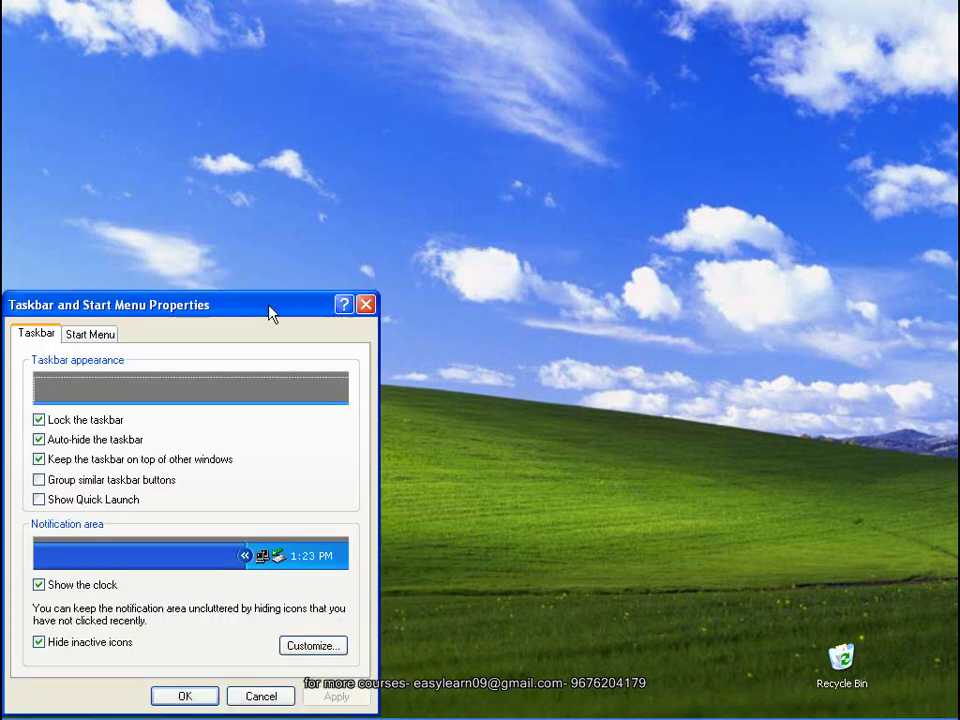
{"action": "left_click_drag", "start_coordinate": [270, 314], "coordinate": [343, 182]}
{"action": "left_click", "coordinate": [165, 204]}
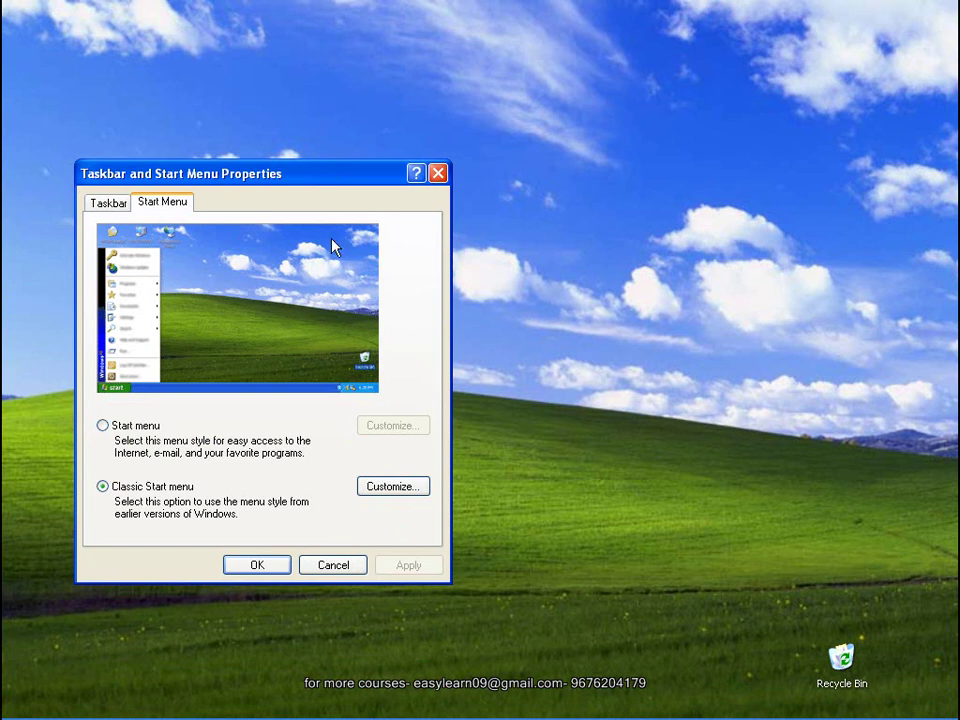
{"action": "left_click", "coordinate": [387, 488]}
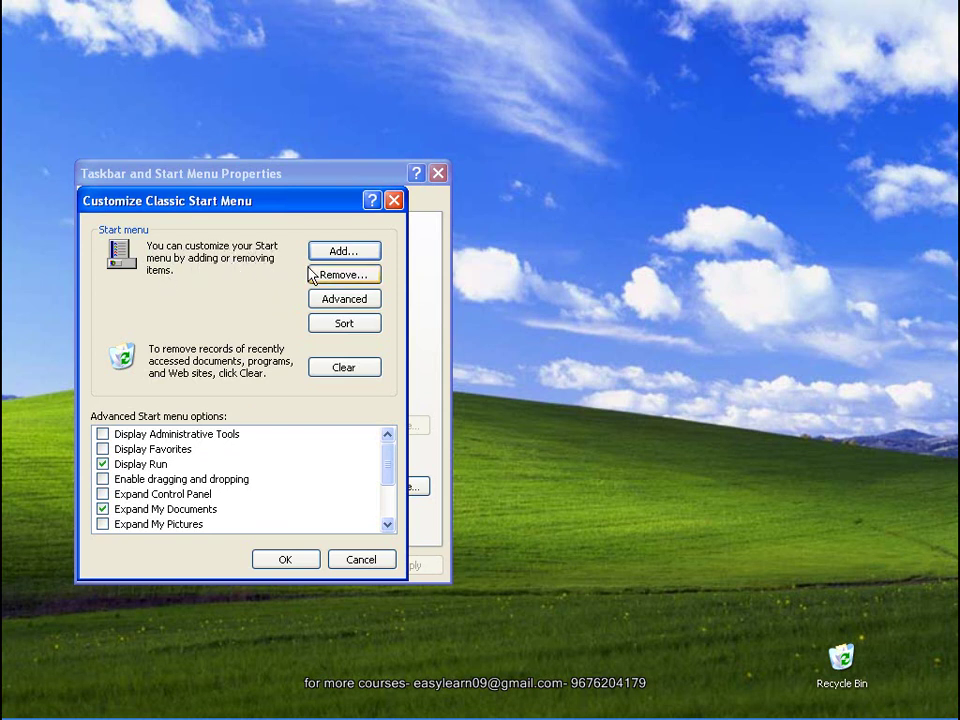
Examine the Create Shortcut wizard and its target browser for adding a Start menu item, and cancel both
{"action": "left_click", "coordinate": [345, 252]}
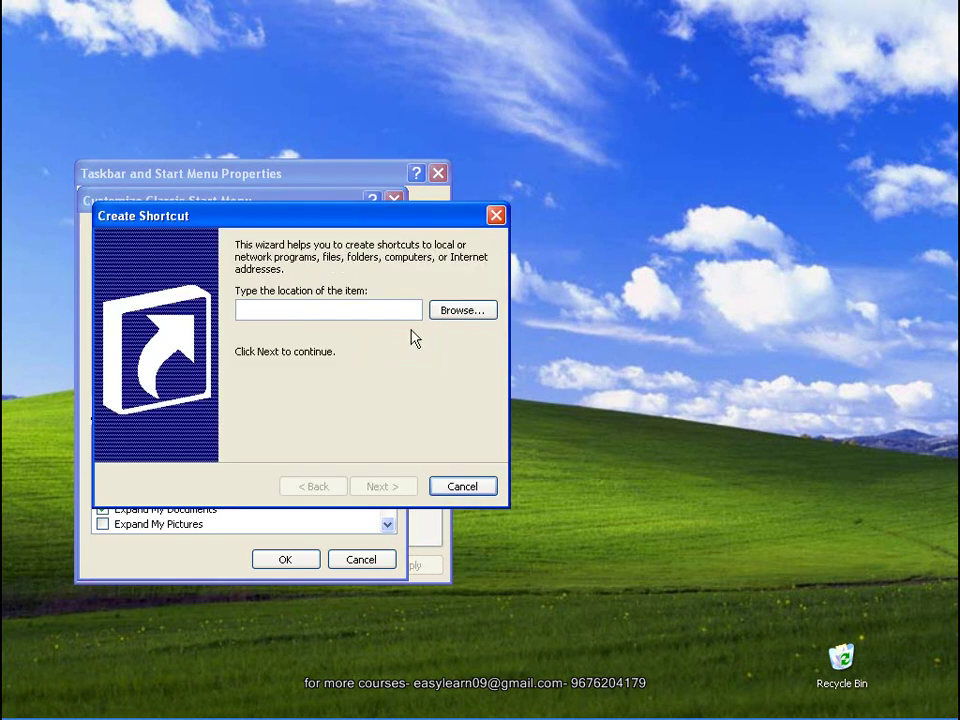
{"action": "left_click", "coordinate": [466, 313]}
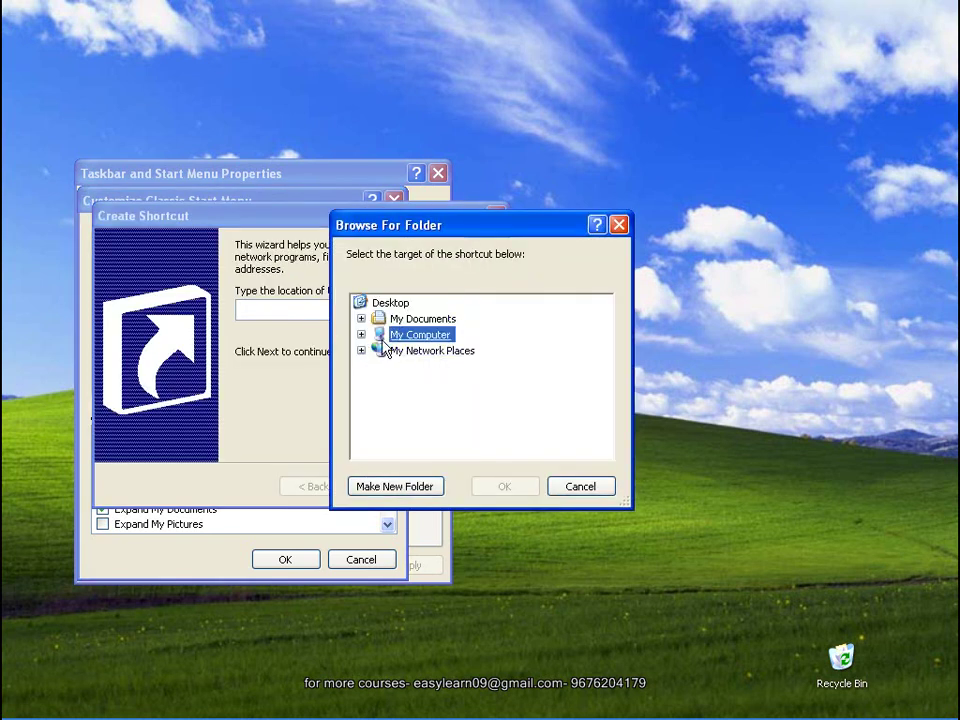
{"action": "left_click", "coordinate": [619, 225]}
{"action": "left_click", "coordinate": [468, 484]}
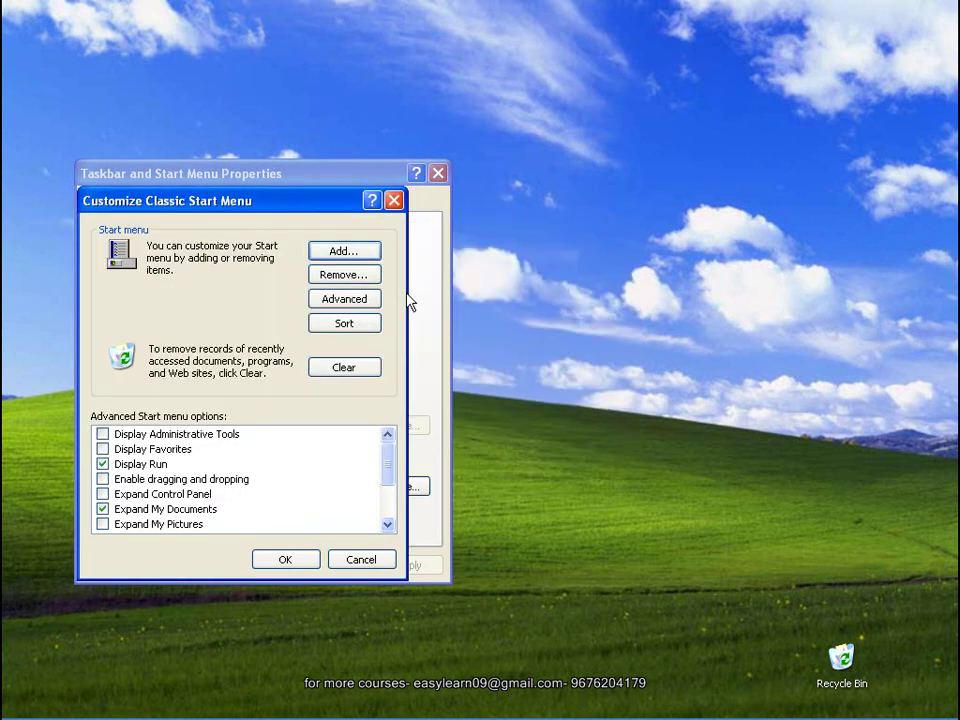
Open the list of removable Start menu shortcuts and folders and examine Accessories, Disk Cleaner and Google Talk under Programs
{"action": "left_click", "coordinate": [356, 274]}
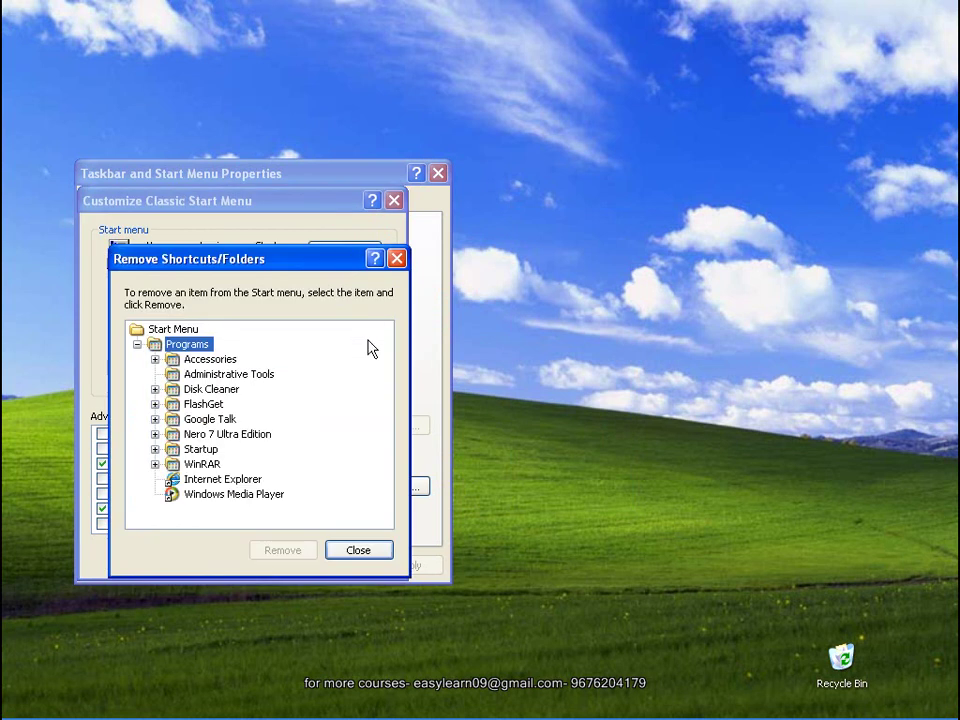
{"action": "left_click", "coordinate": [155, 360]}
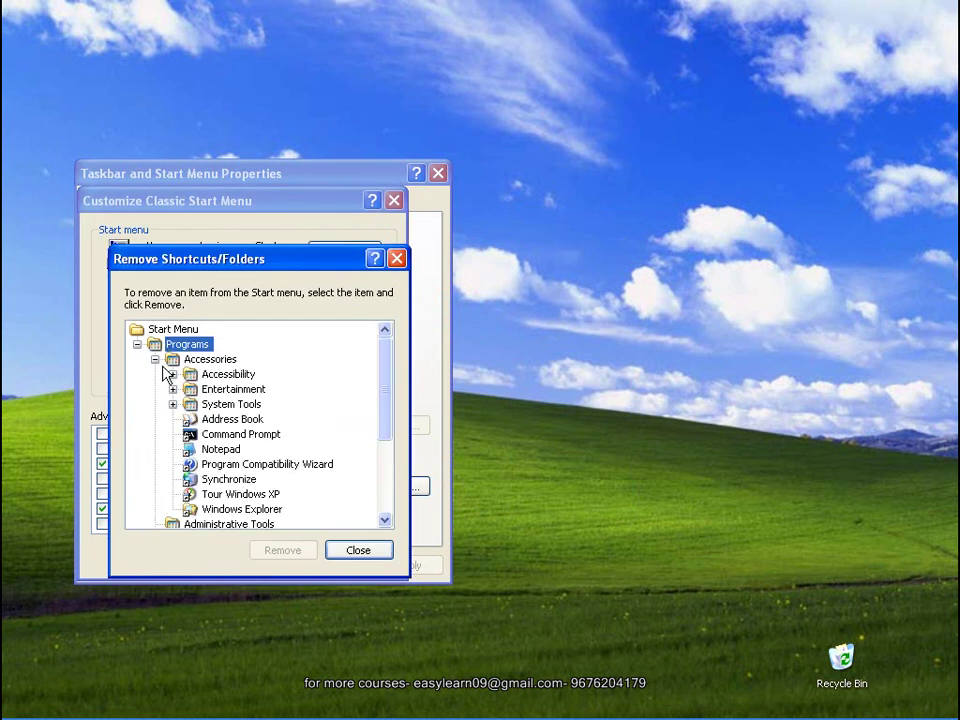
{"action": "left_click_drag", "start_coordinate": [272, 262], "coordinate": [296, 111]}
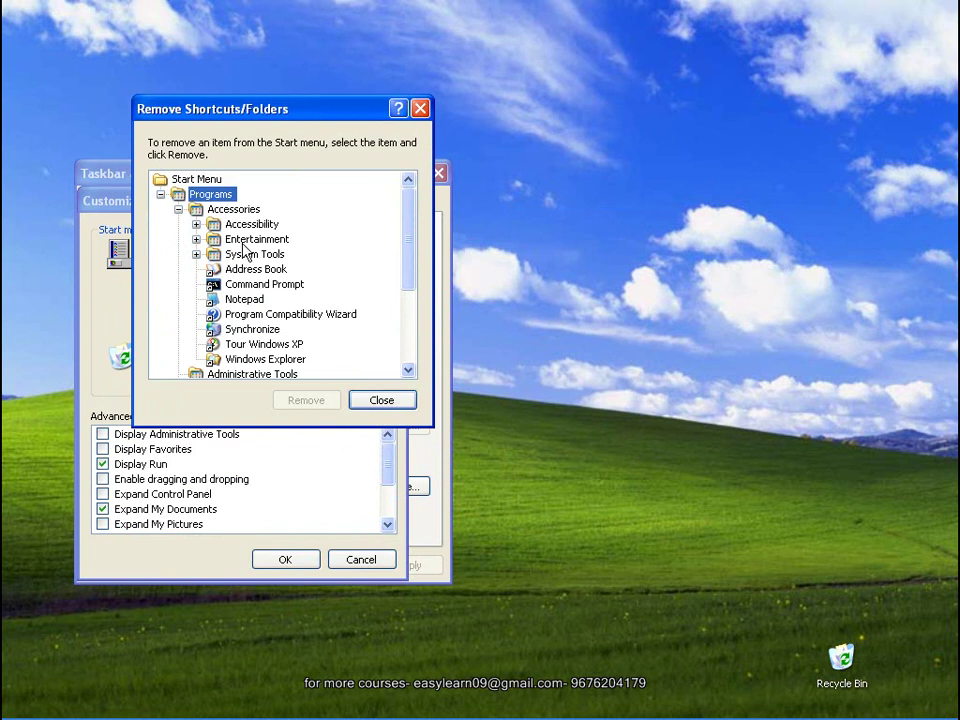
{"action": "left_click", "coordinate": [178, 209]}
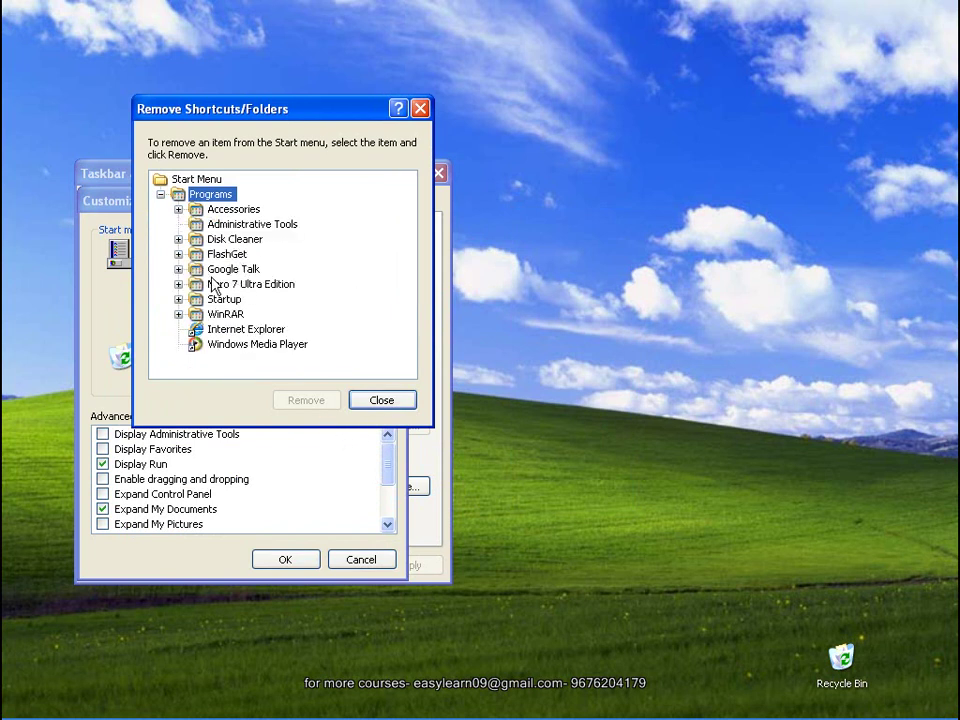
{"action": "left_click", "coordinate": [205, 239]}
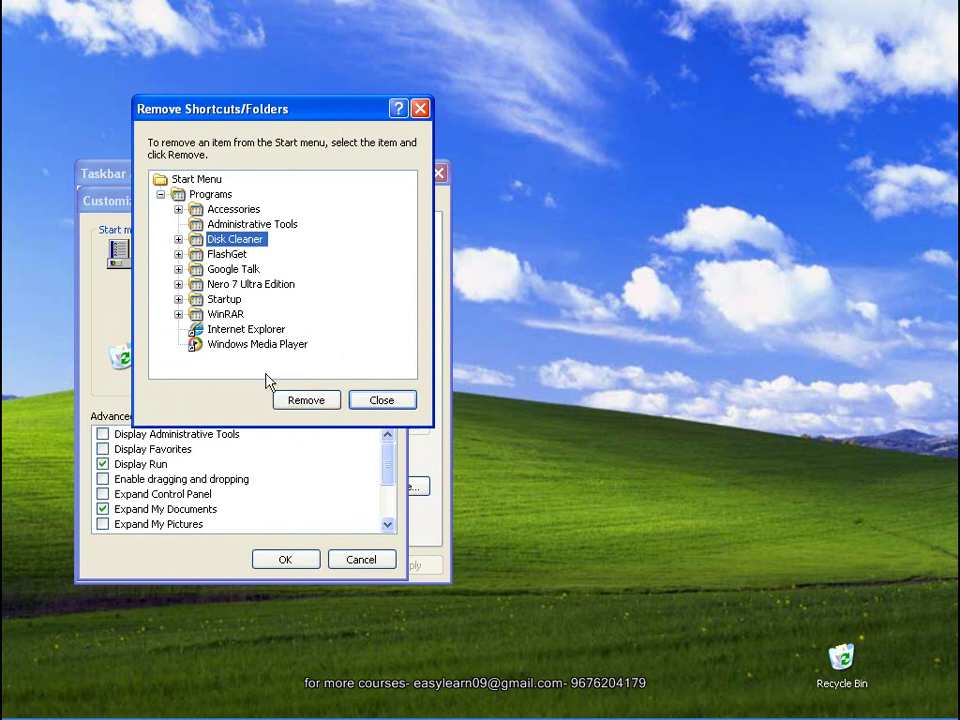
{"action": "left_click", "coordinate": [307, 404]}
{"action": "left_click", "coordinate": [179, 270]}
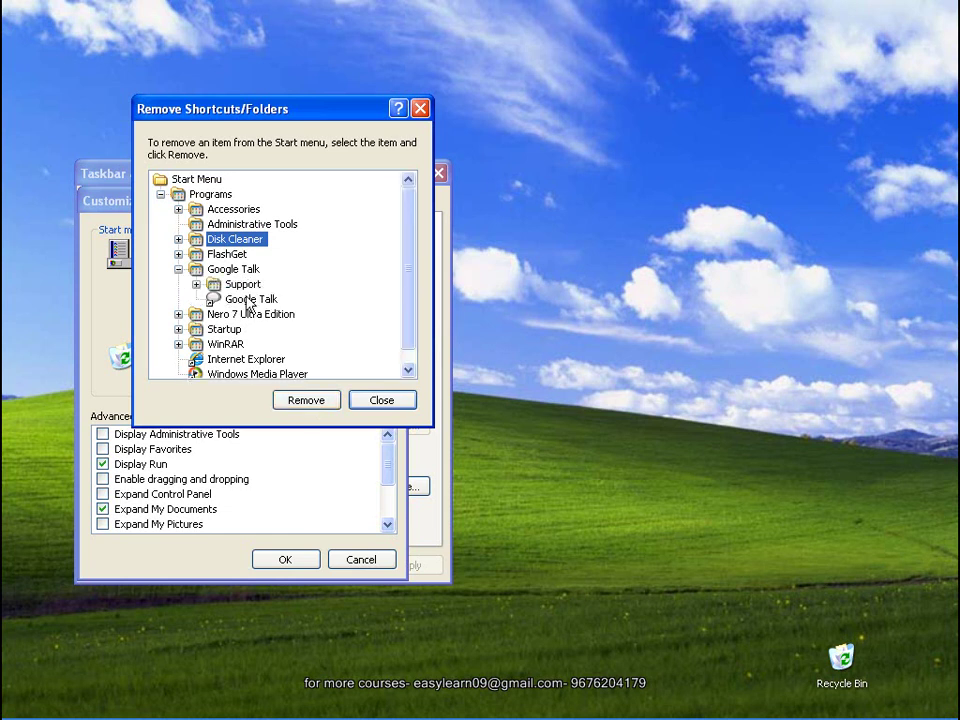
{"action": "left_click", "coordinate": [179, 270]}
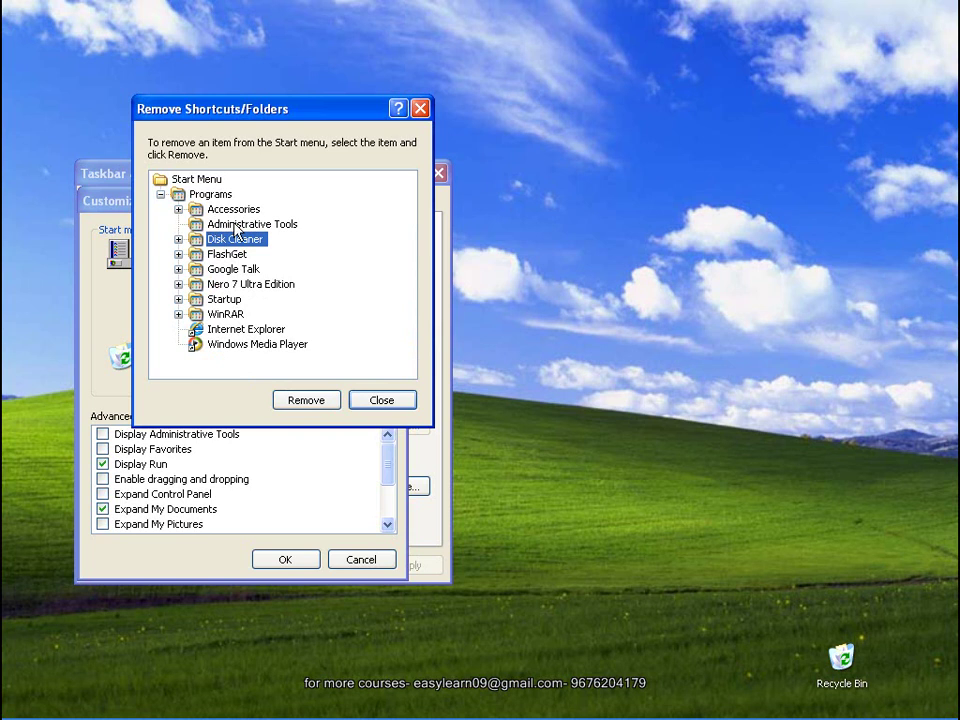
Examine the Accessories and Accessibility entries under Programs in the Start menu and close the menu
{"action": "left_click", "coordinate": [40, 706]}
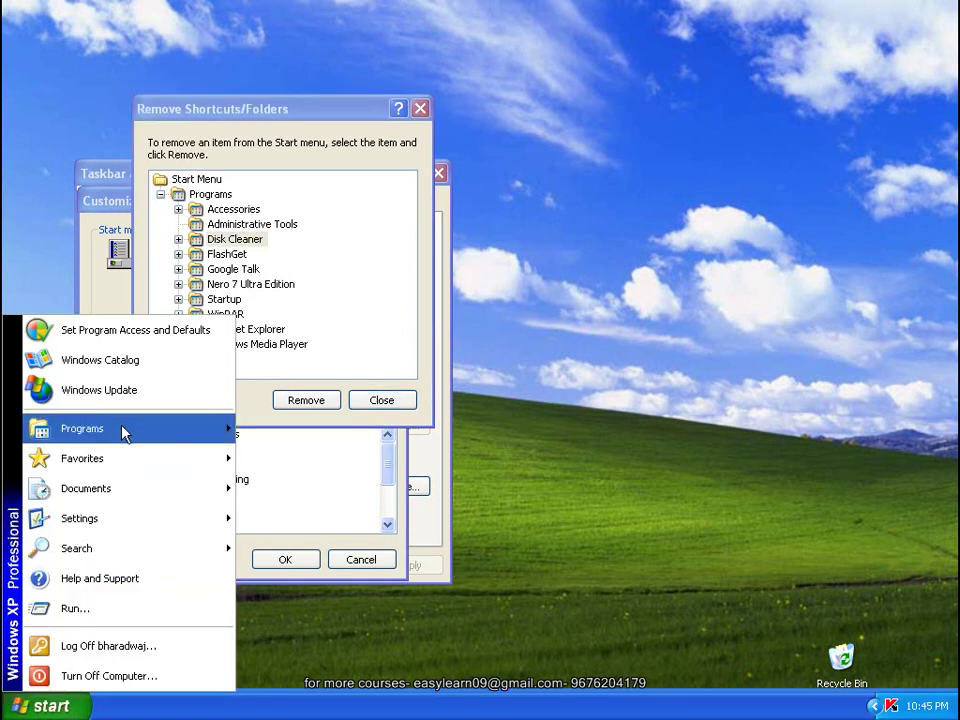
{"action": "mouse_move", "coordinate": [122, 432]}
{"action": "mouse_move", "coordinate": [399, 193]}
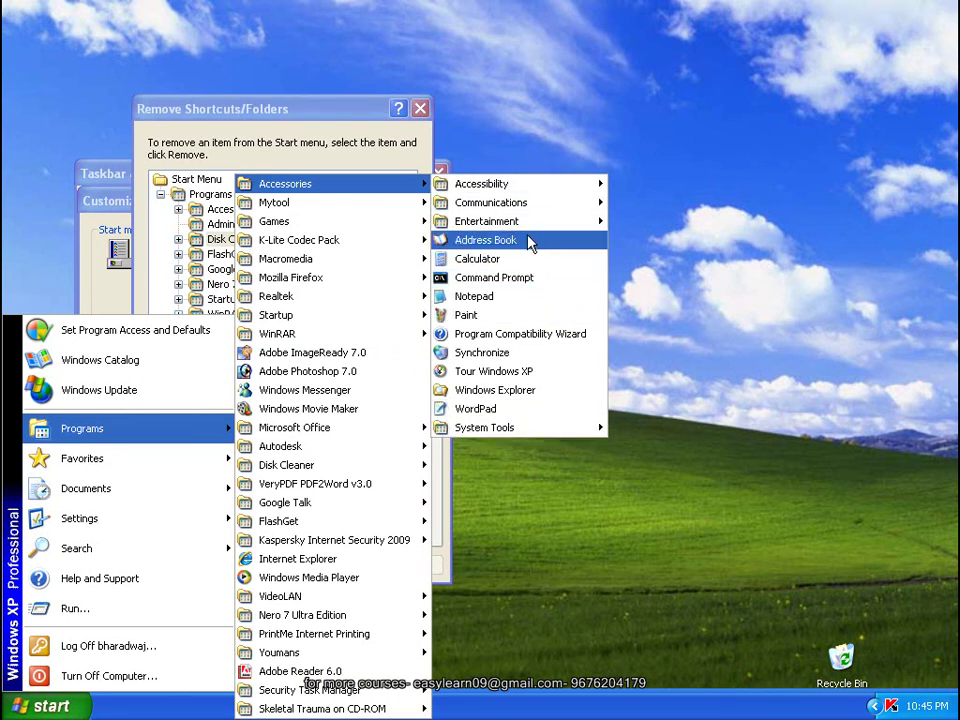
{"action": "mouse_move", "coordinate": [511, 190]}
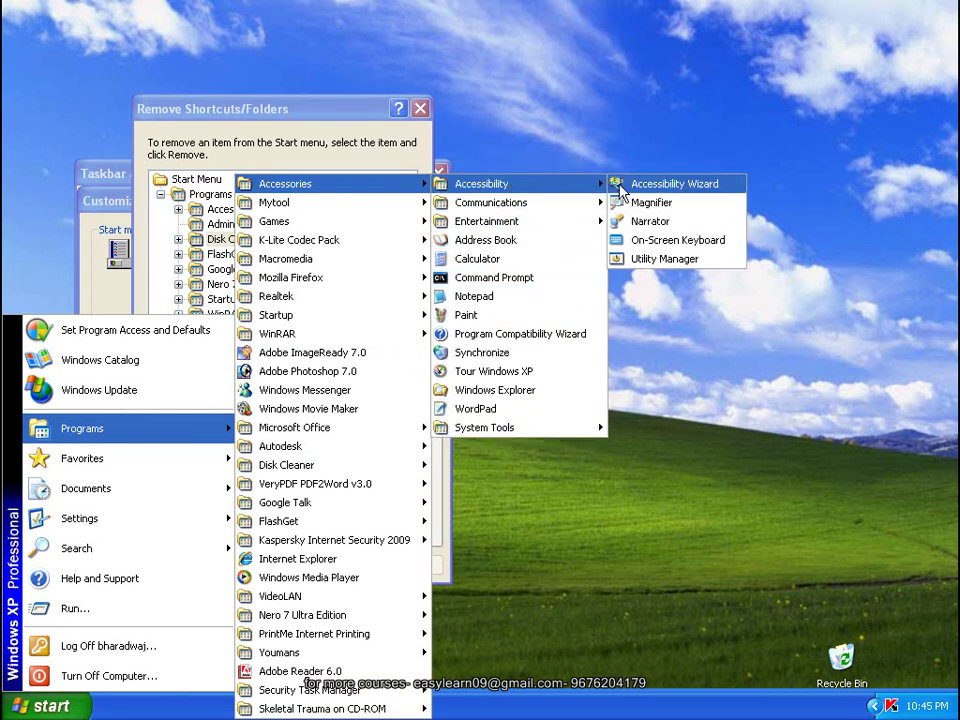
{"action": "left_click", "coordinate": [416, 118]}
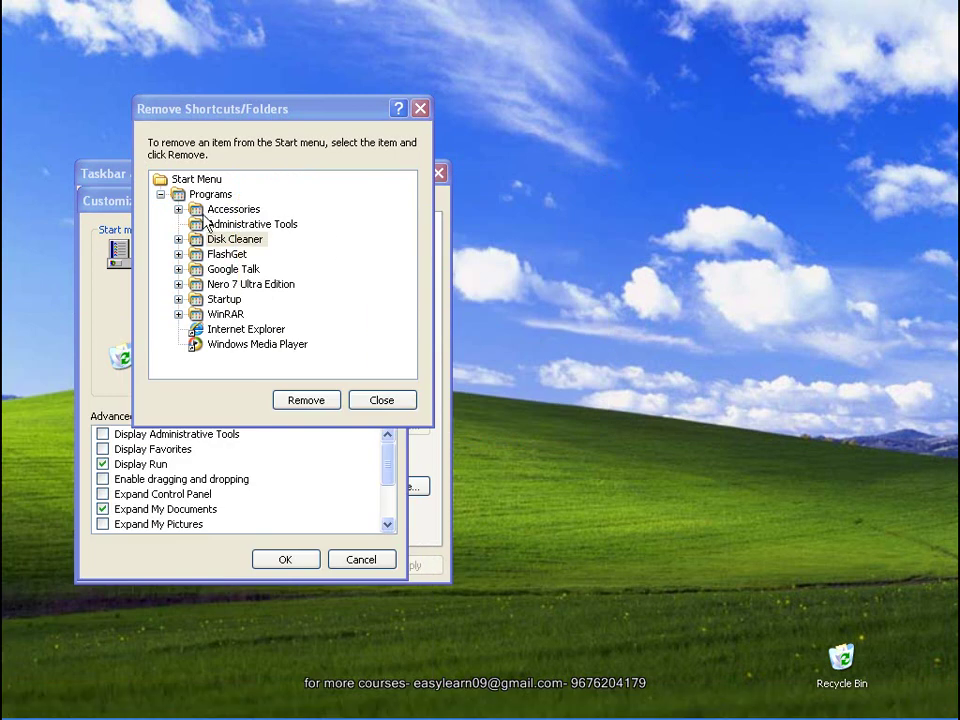
Select the Magnifier shortcut under Accessories > Accessibility in the removal list and close the list without removing it
{"action": "left_click", "coordinate": [179, 210]}
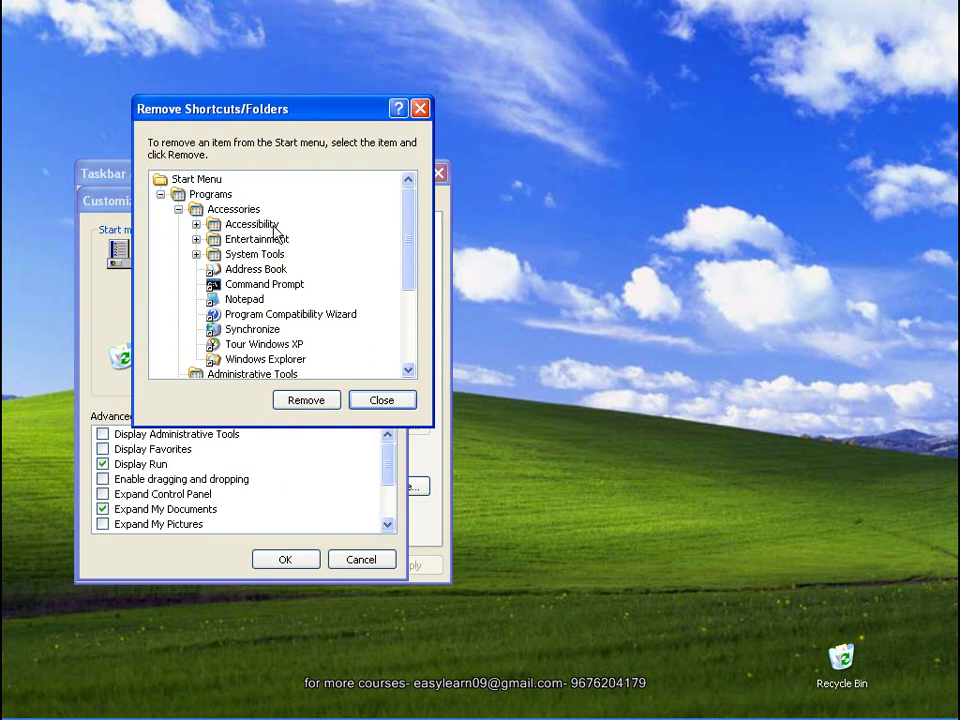
{"action": "left_click", "coordinate": [197, 225]}
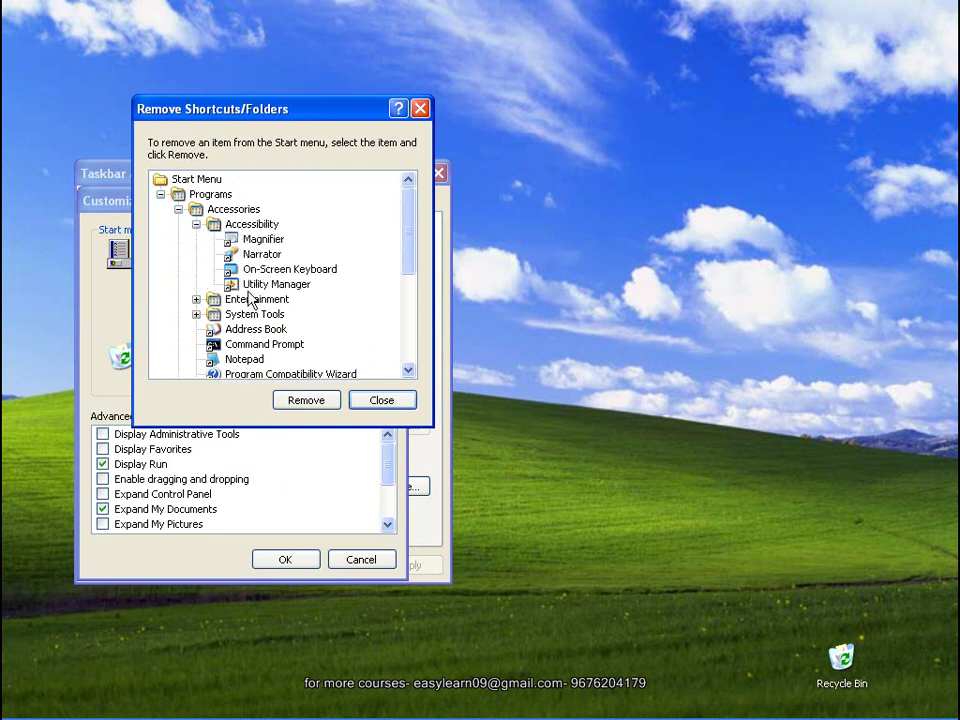
{"action": "left_click", "coordinate": [262, 239]}
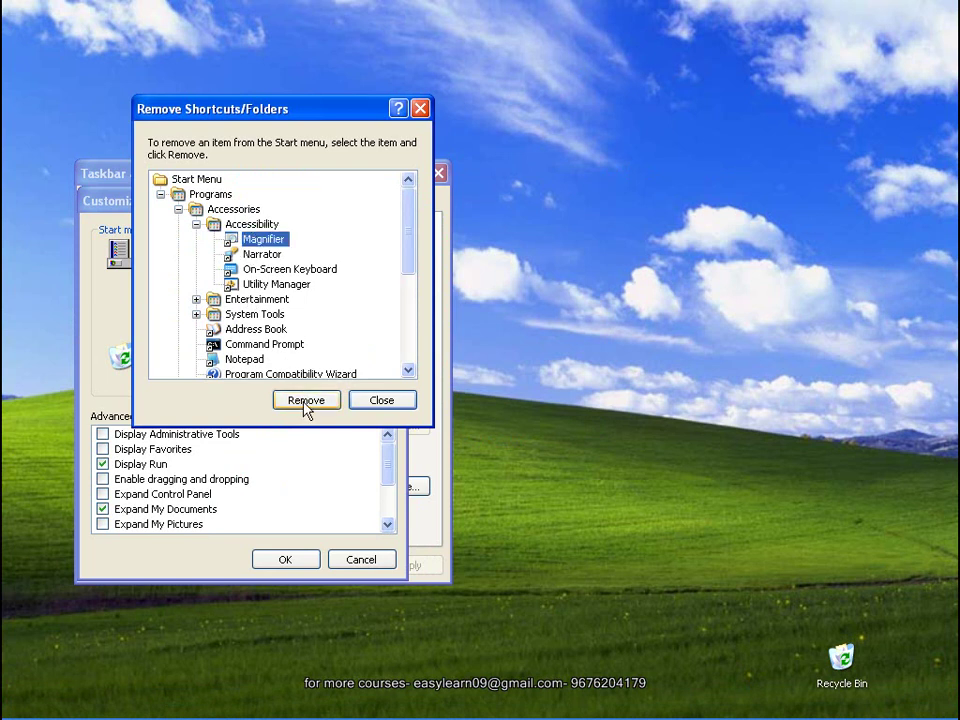
{"action": "left_click", "coordinate": [381, 399]}
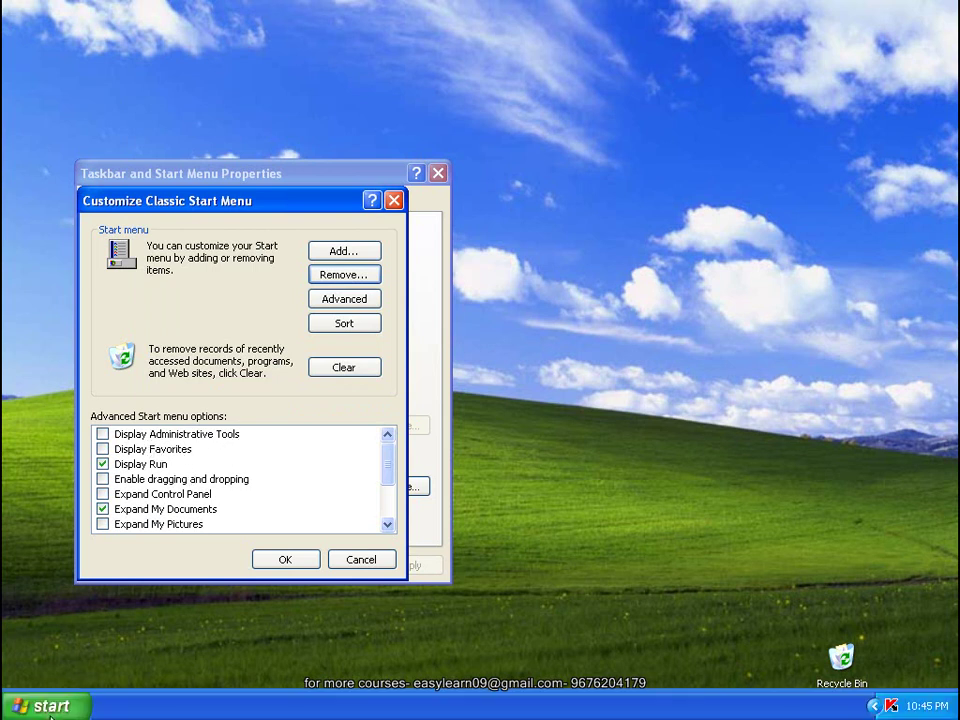
View the Programs list of the Classic Start menu and close it
{"action": "left_click", "coordinate": [50, 712]}
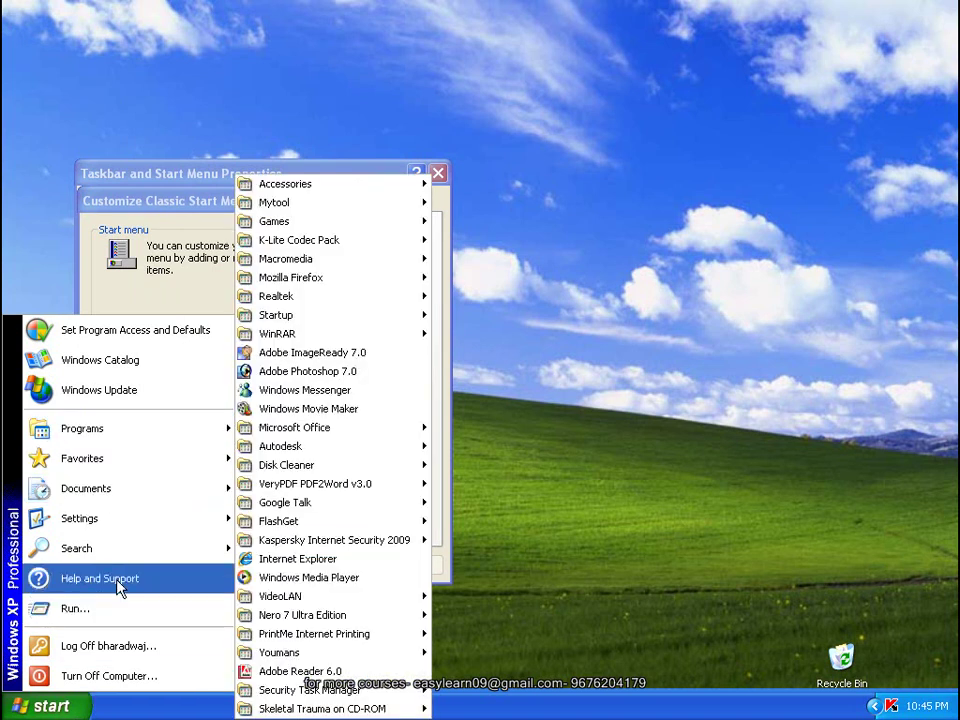
{"action": "left_click", "coordinate": [570, 421]}
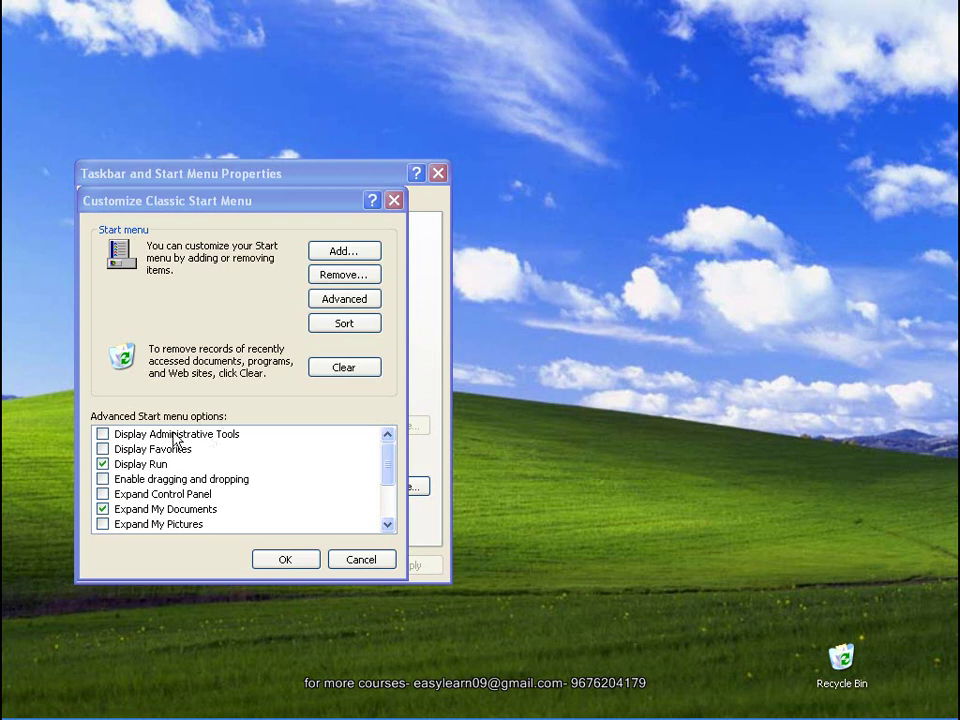
Enable the Display Administrative Tools option for the Classic Start menu and confirm both dialogs
{"action": "left_click", "coordinate": [104, 435]}
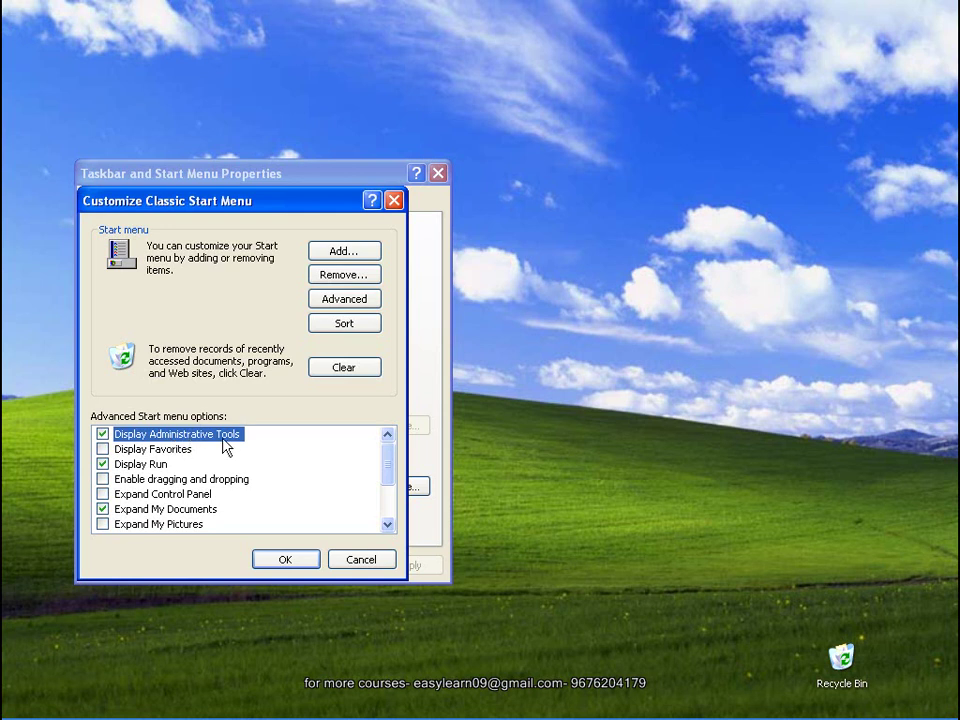
{"action": "left_click", "coordinate": [279, 560]}
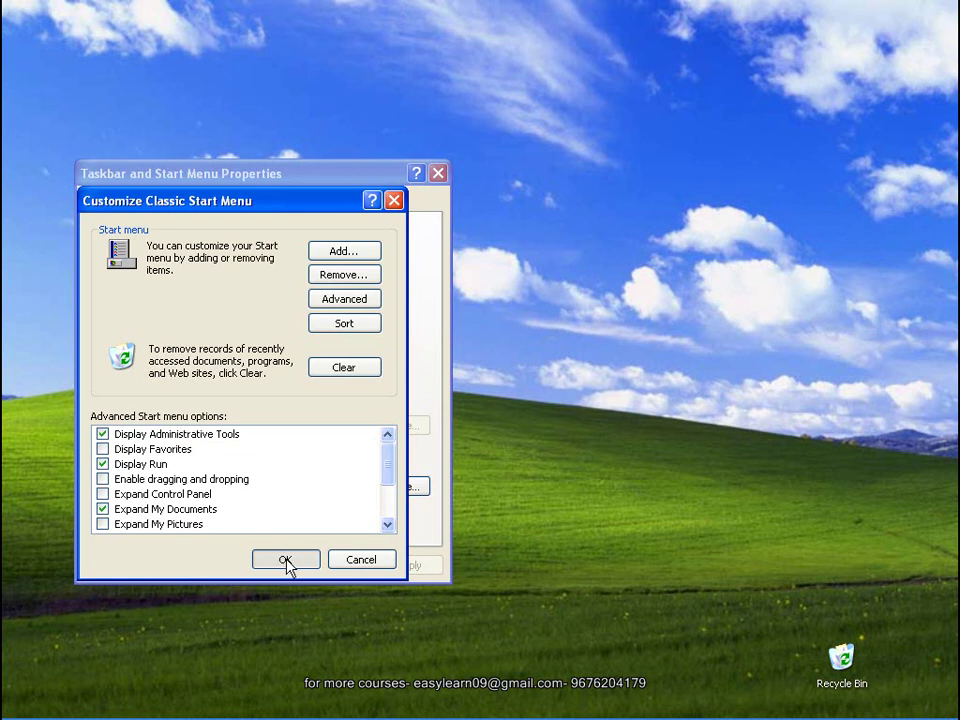
{"action": "left_click", "coordinate": [280, 558]}
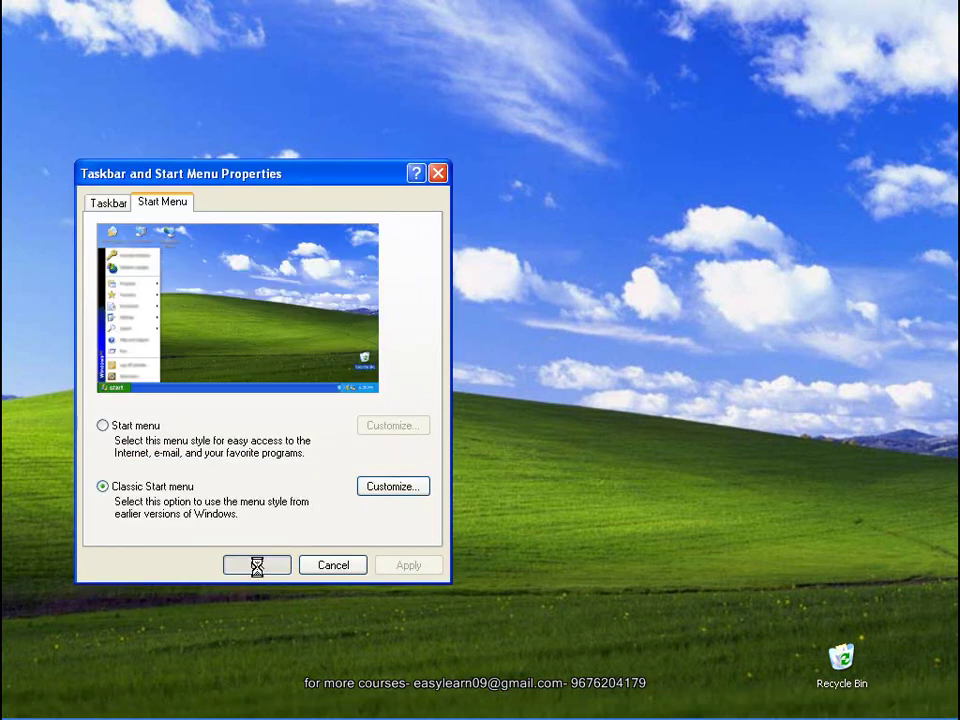
{"action": "left_click", "coordinate": [255, 564]}
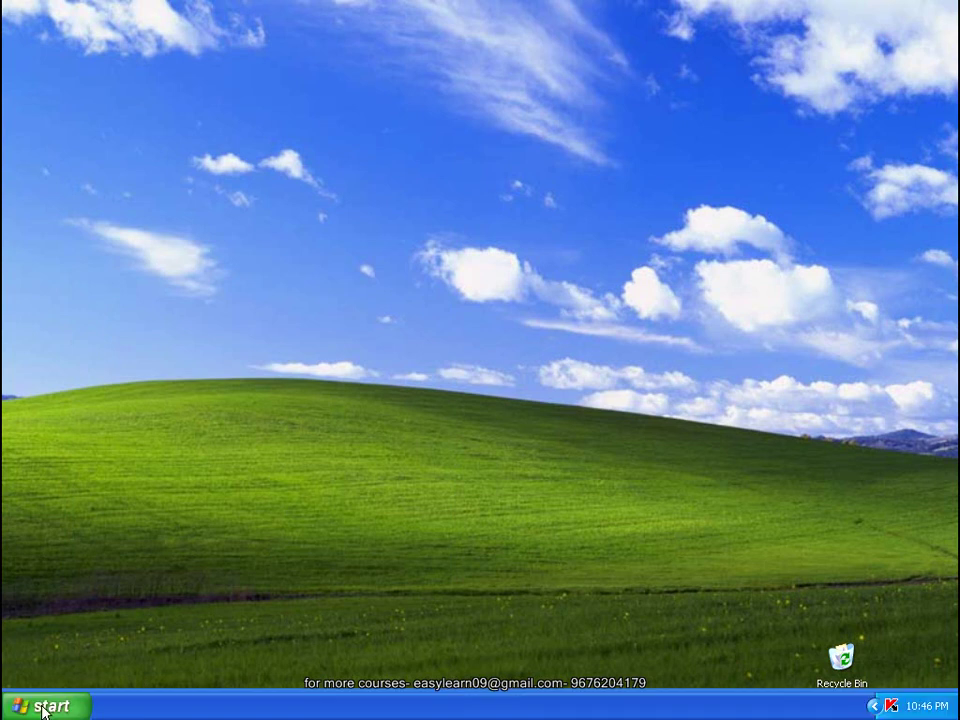
Check the Administrative Tools entry and its submenu under Programs in the Start menu, and close the menu
{"action": "left_click", "coordinate": [40, 706]}
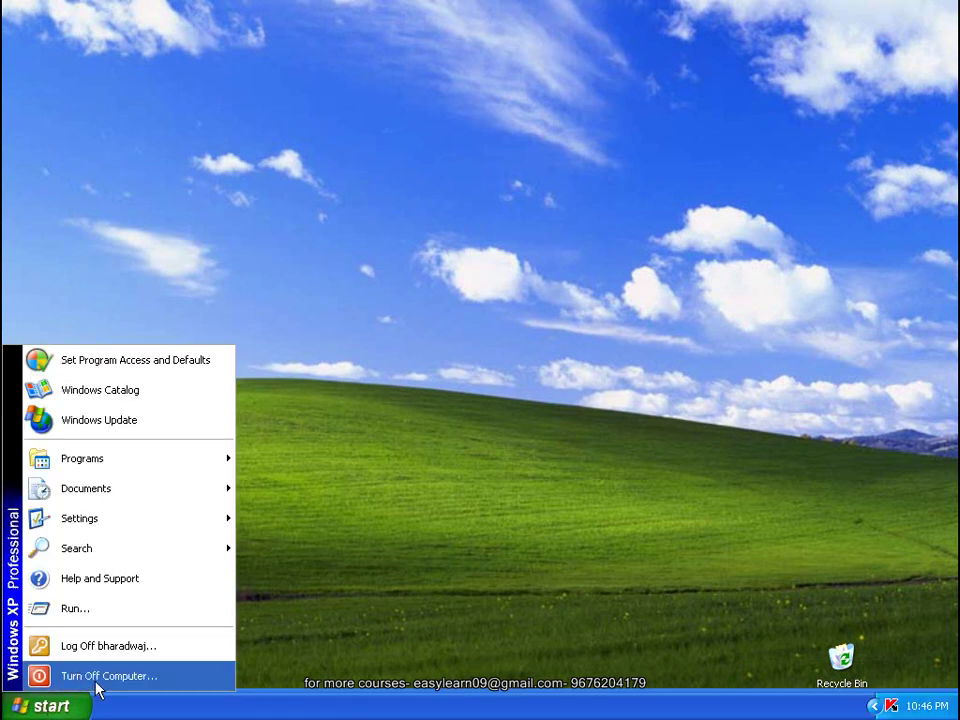
{"action": "mouse_move", "coordinate": [143, 466]}
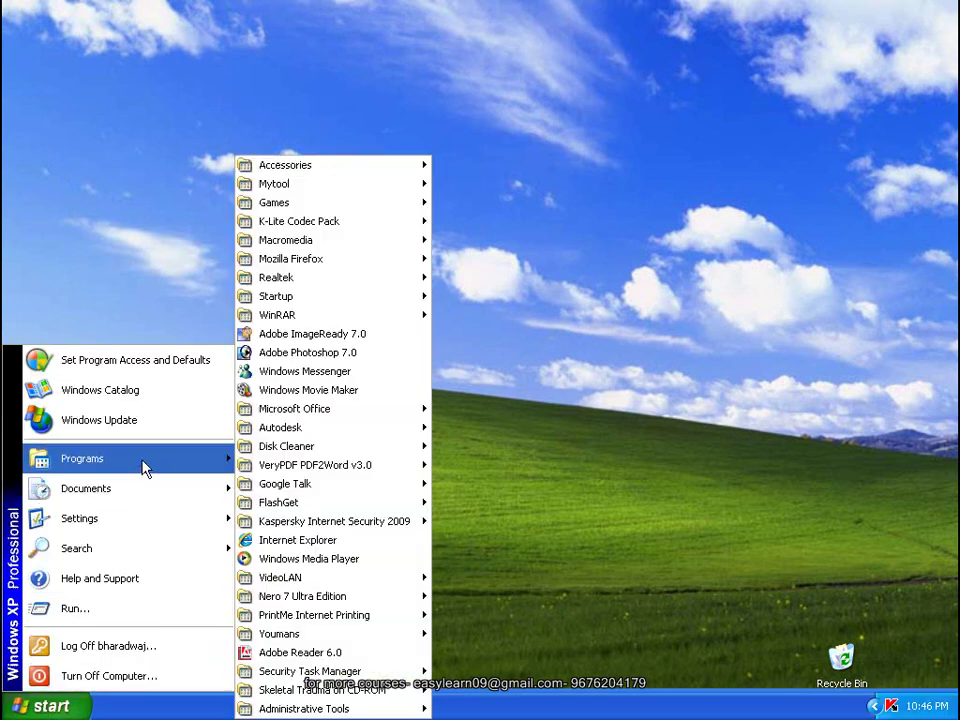
{"action": "key", "text": "Escape"}
{"action": "key", "text": "Escape"}
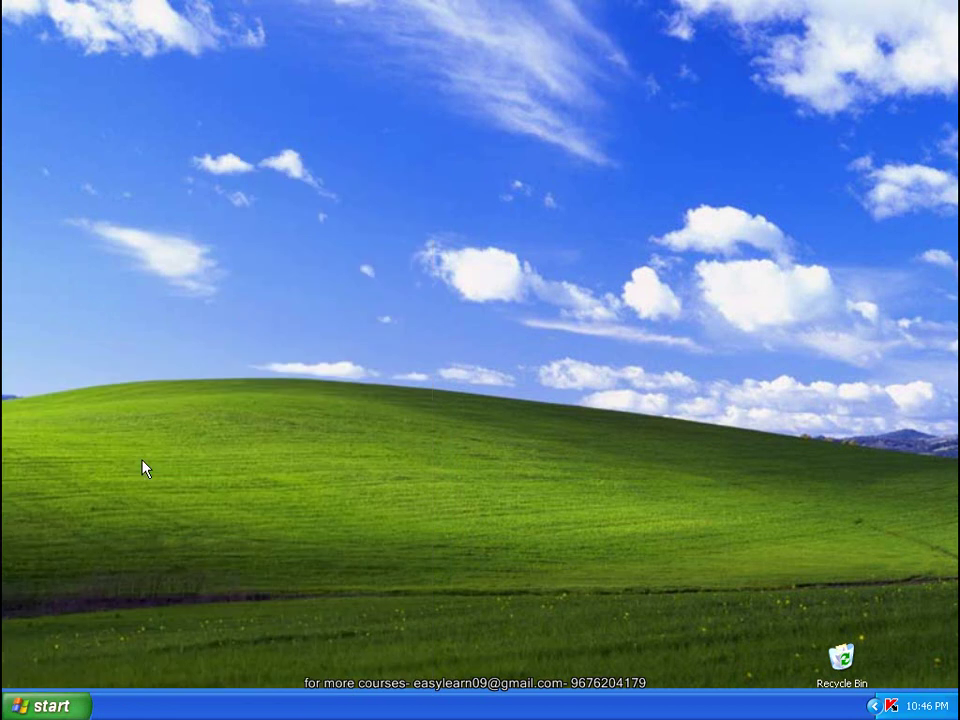
{"action": "left_click", "coordinate": [78, 712]}
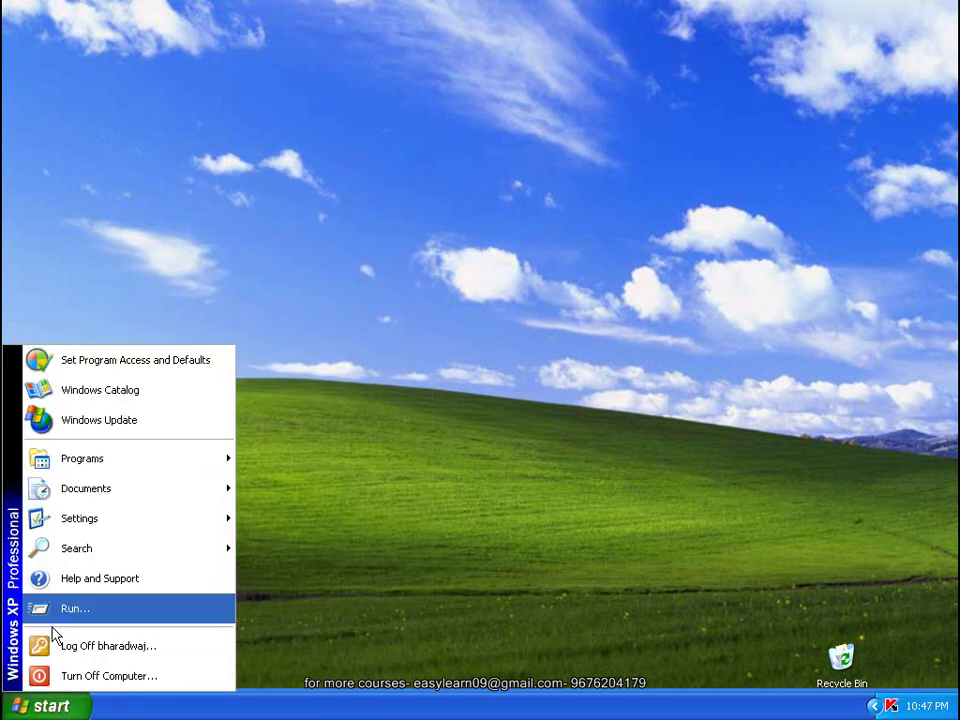
{"action": "mouse_move", "coordinate": [100, 466]}
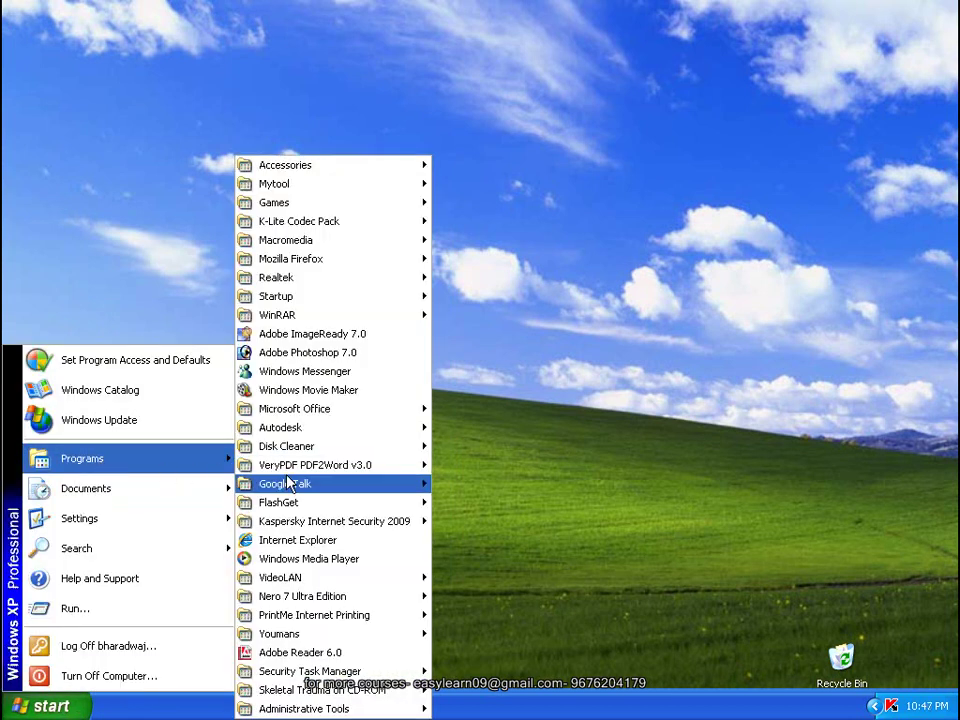
{"action": "mouse_move", "coordinate": [316, 709]}
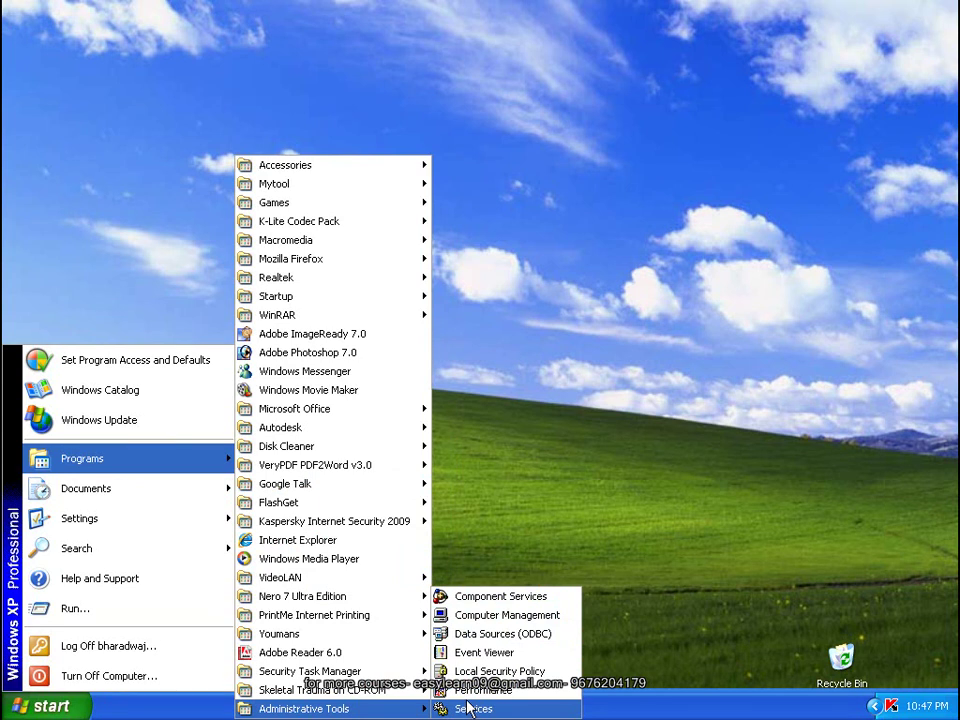
{"action": "left_click", "coordinate": [536, 418]}
Reopen the Classic Start menu customization options from the taskbar properties
{"action": "right_click", "coordinate": [360, 712]}
{"action": "left_click", "coordinate": [386, 698]}
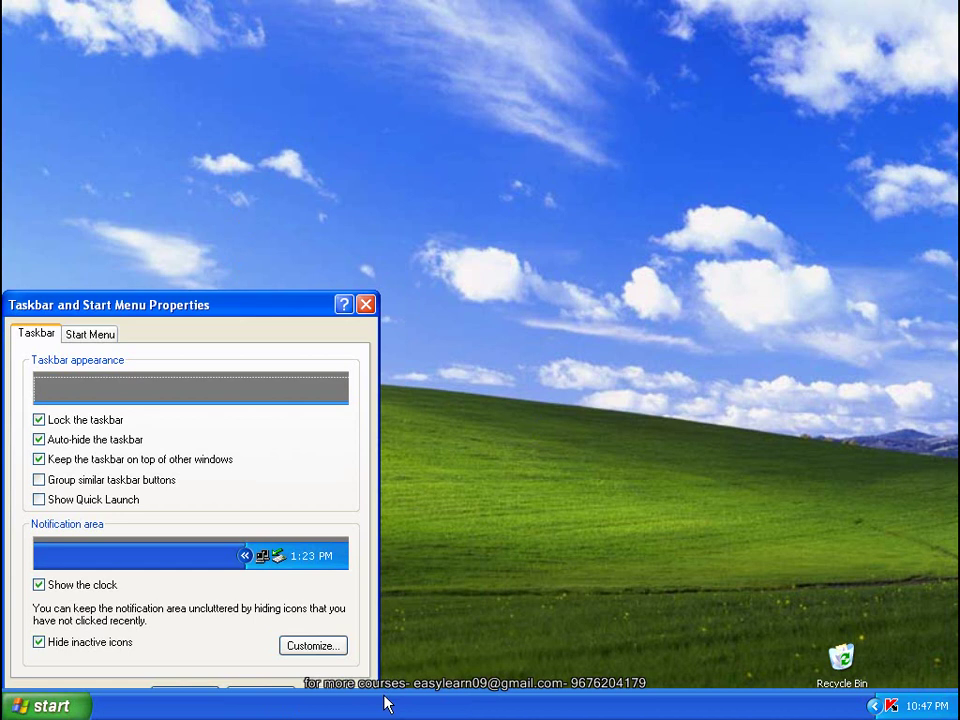
{"action": "left_click_drag", "start_coordinate": [270, 308], "coordinate": [342, 222]}
{"action": "left_click", "coordinate": [165, 245]}
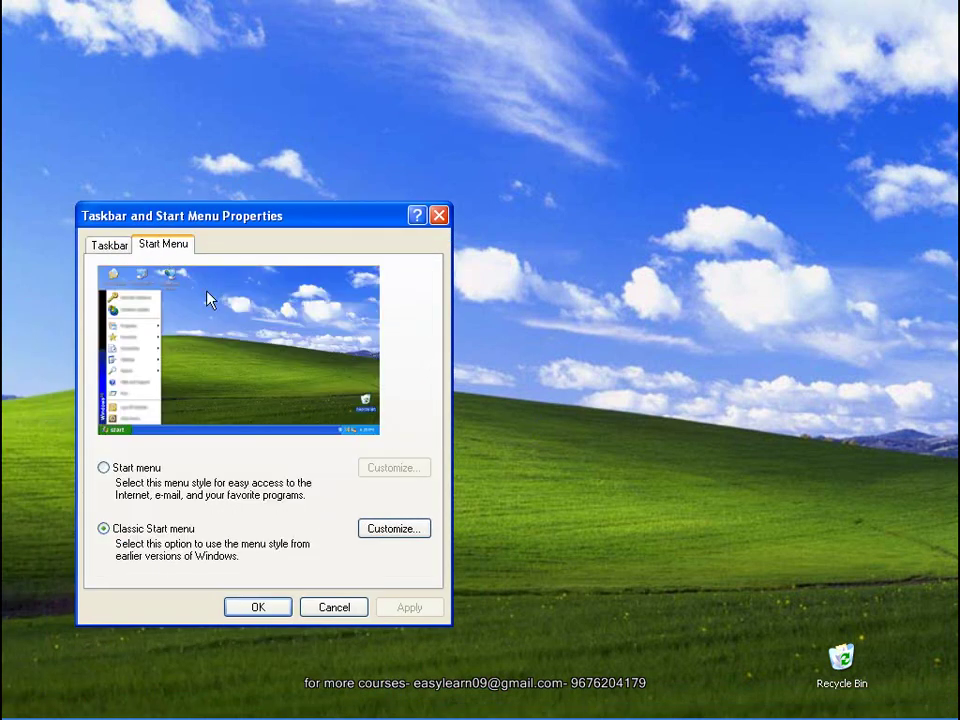
{"action": "left_click", "coordinate": [386, 533]}
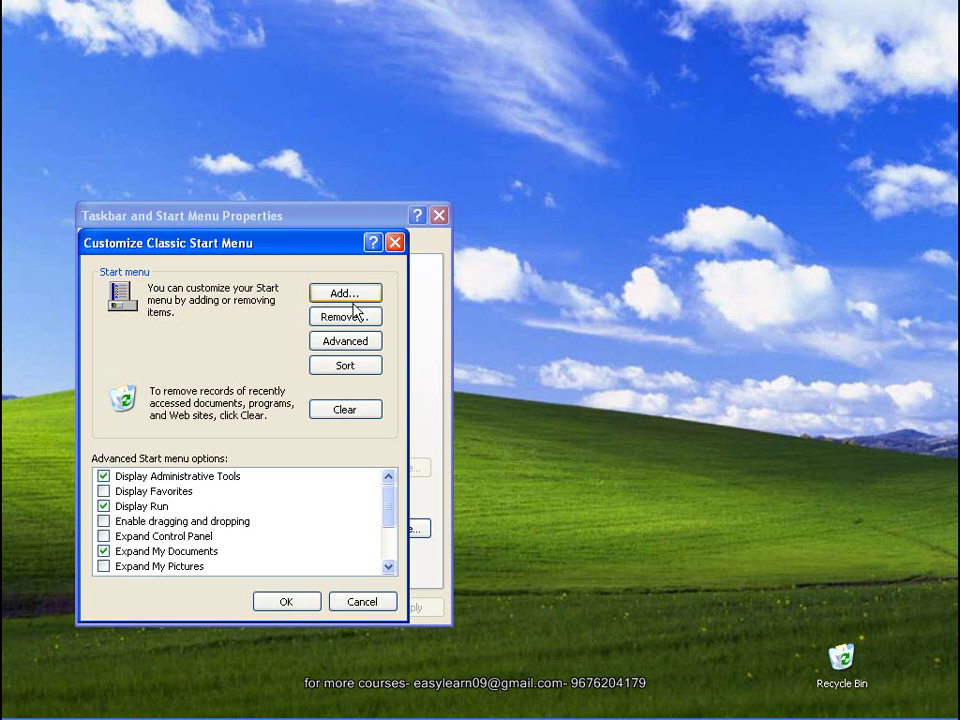
Show the context help descriptions for the Display Administrative Tools and Display Favorites options
{"action": "left_click", "coordinate": [374, 245]}
{"action": "left_click", "coordinate": [373, 246]}
{"action": "left_click", "coordinate": [182, 480]}
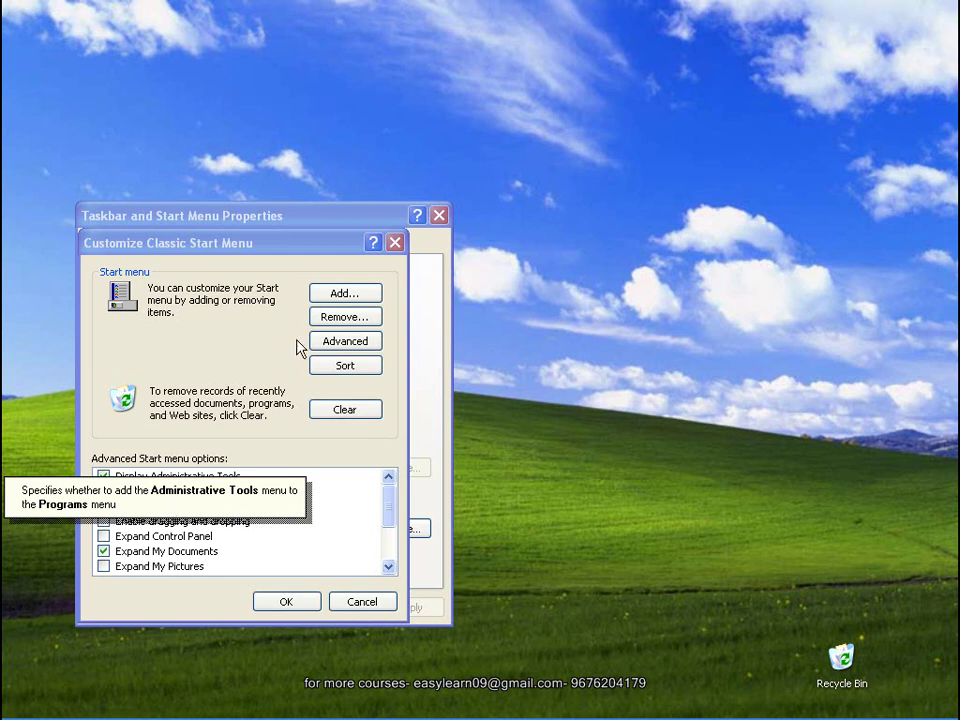
{"action": "left_click", "coordinate": [258, 360]}
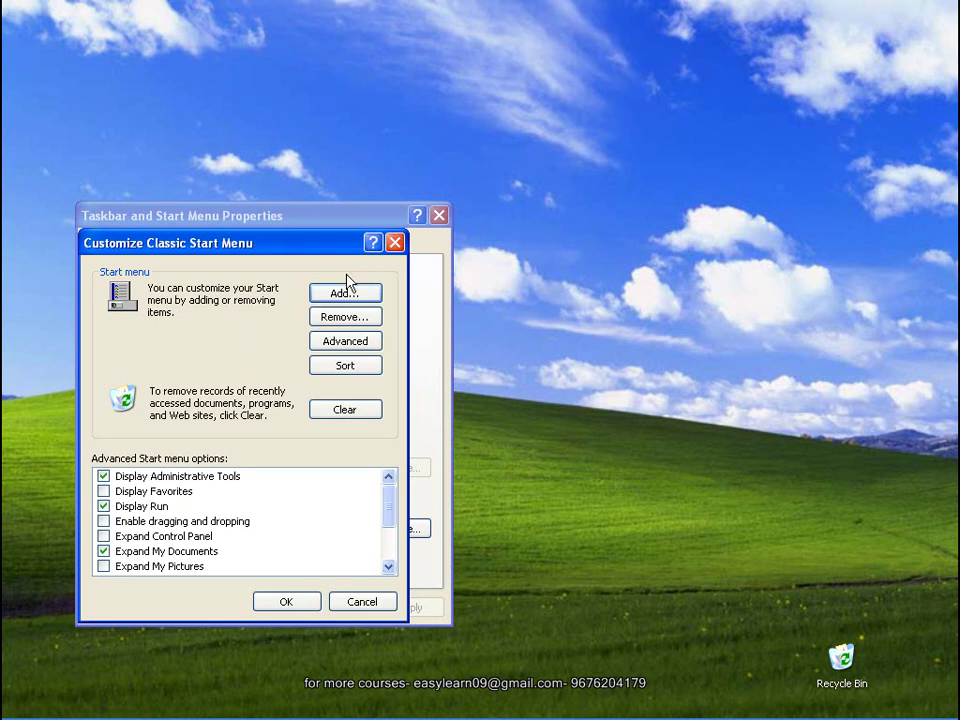
{"action": "left_click", "coordinate": [372, 244]}
{"action": "left_click", "coordinate": [166, 493]}
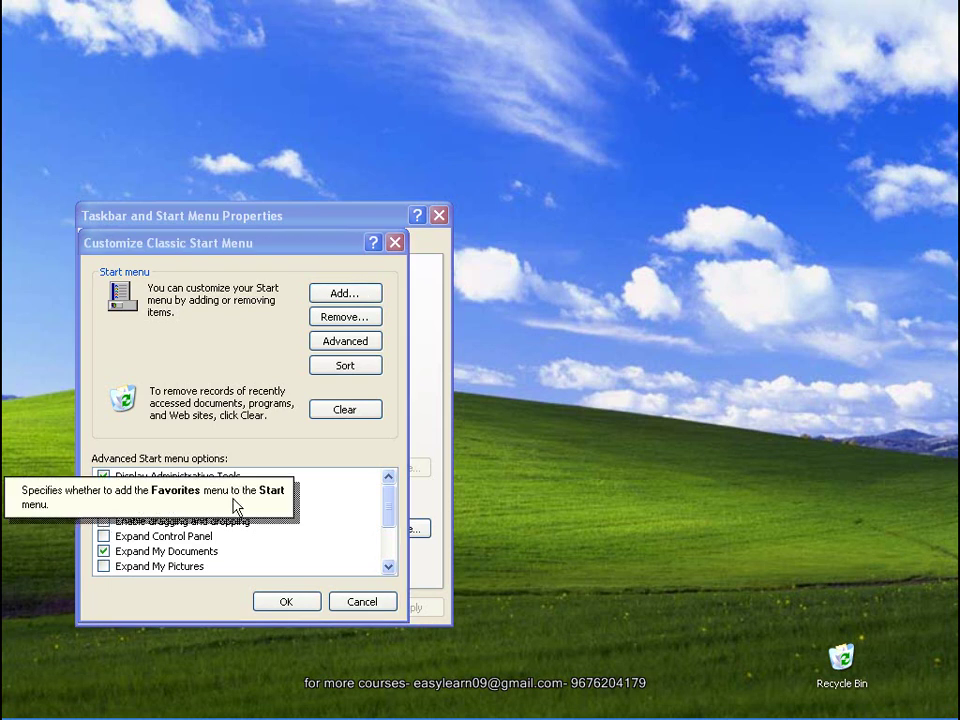
{"action": "left_click", "coordinate": [300, 437]}
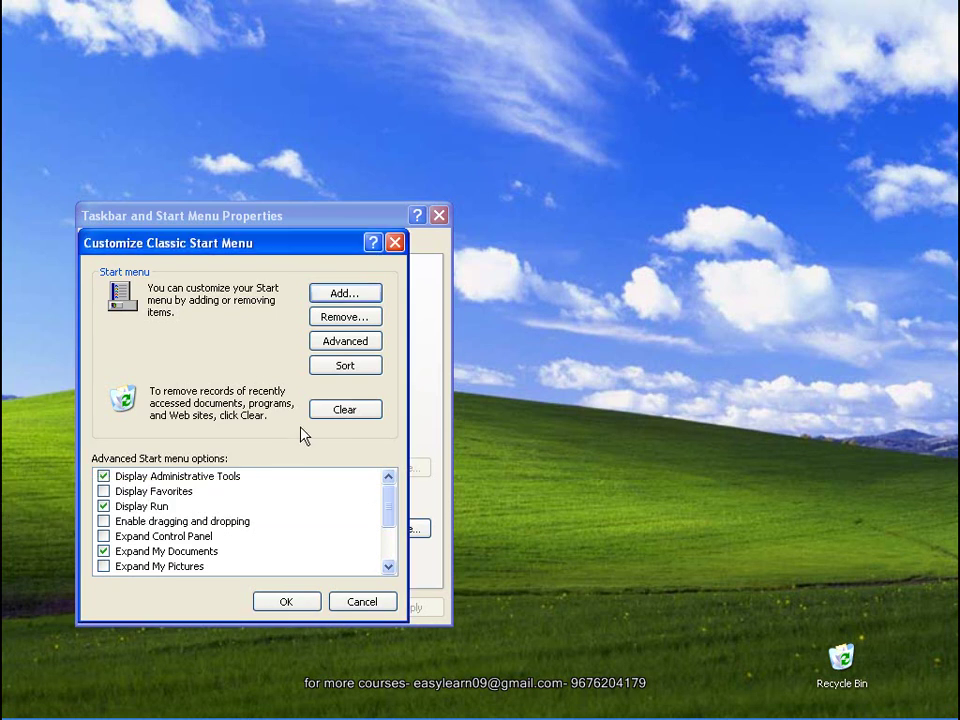
Look through the top-level Start menu entries for a Favorites item while the customization dialog stays open
{"action": "left_click", "coordinate": [80, 705]}
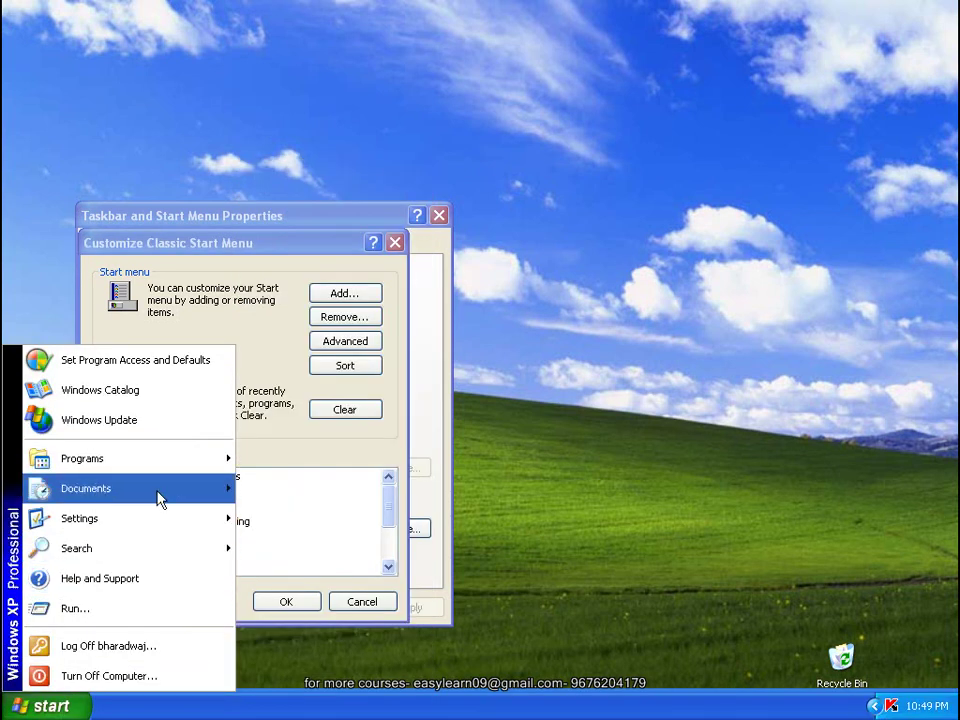
{"action": "mouse_move", "coordinate": [165, 458]}
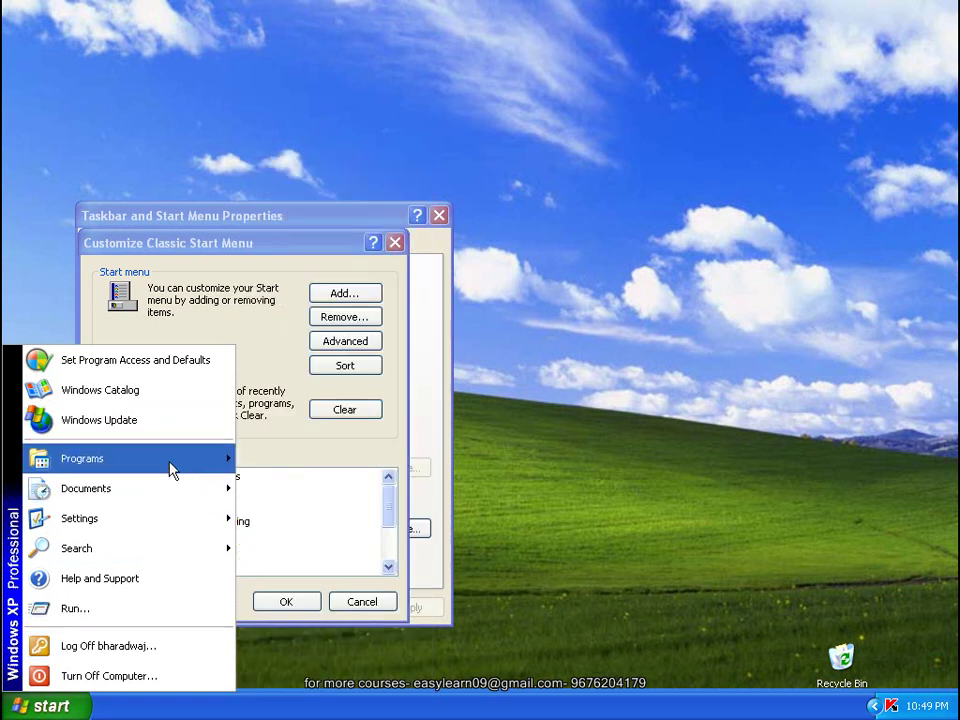
{"action": "left_click", "coordinate": [590, 437]}
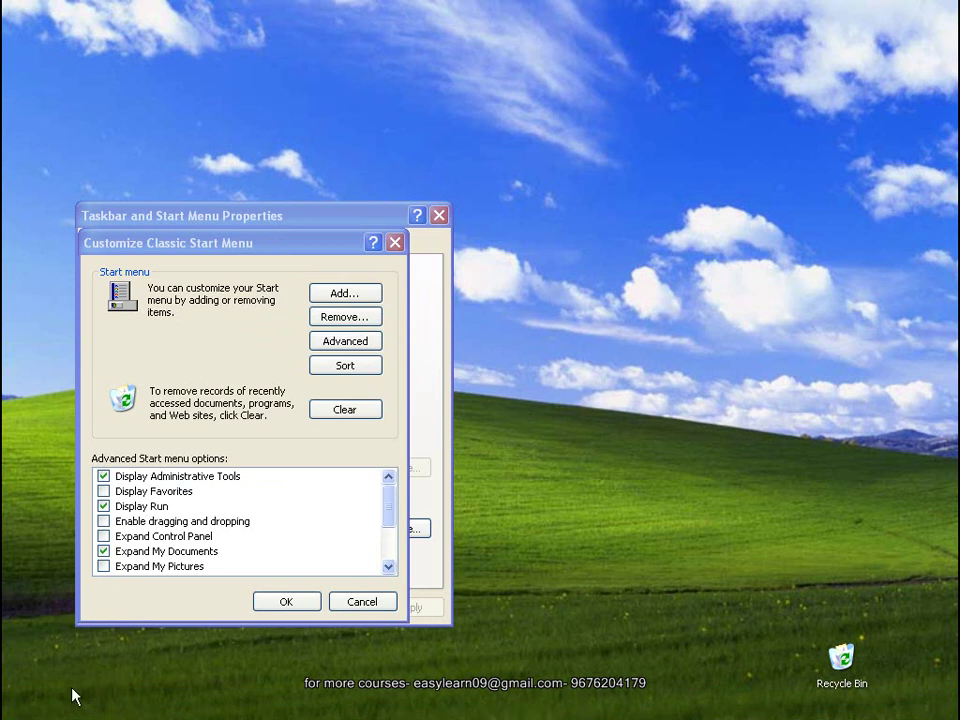
{"action": "mouse_move", "coordinate": [55, 712]}
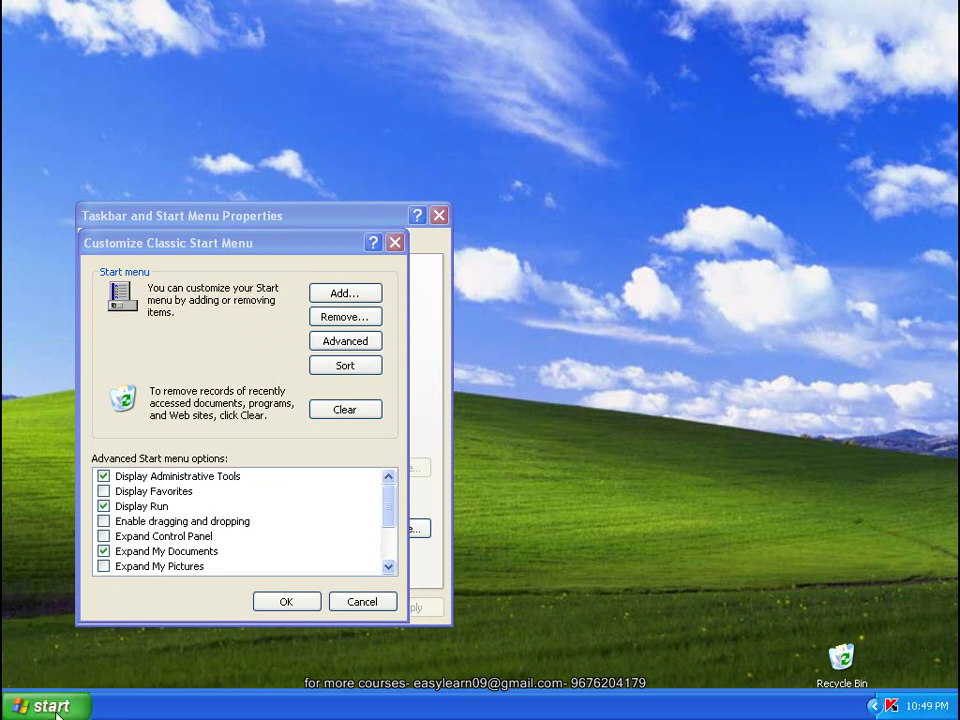